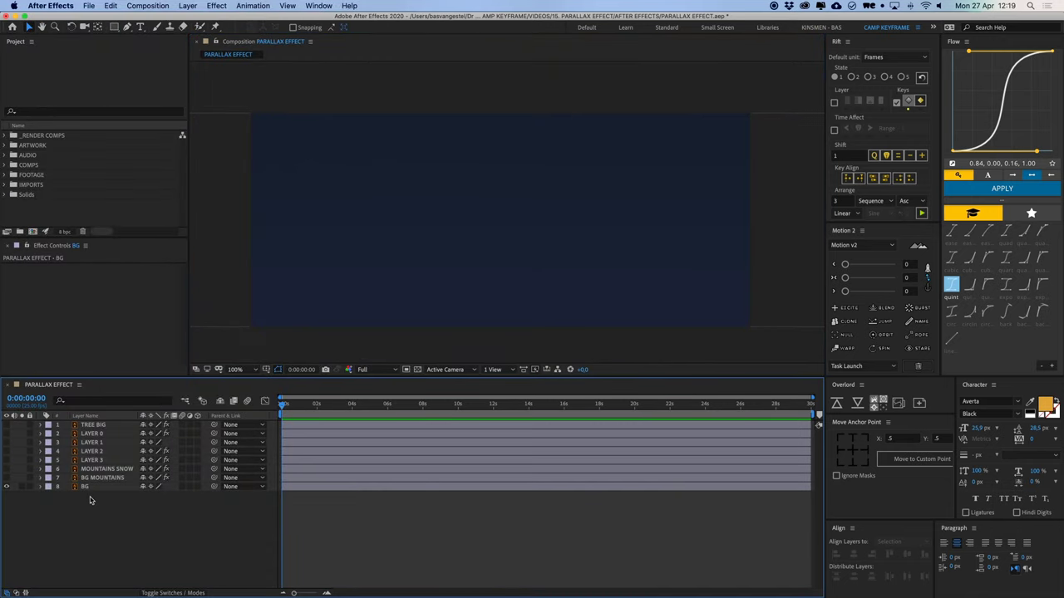
Step: Turn on visibility for every hidden layer in order, from BG MOUNTAINS up to TREE BIG
{"action": "left_click", "coordinate": [87, 488]}
{"action": "left_click", "coordinate": [81, 512]}
{"action": "left_click", "coordinate": [7, 479]}
{"action": "left_click", "coordinate": [6, 470]}
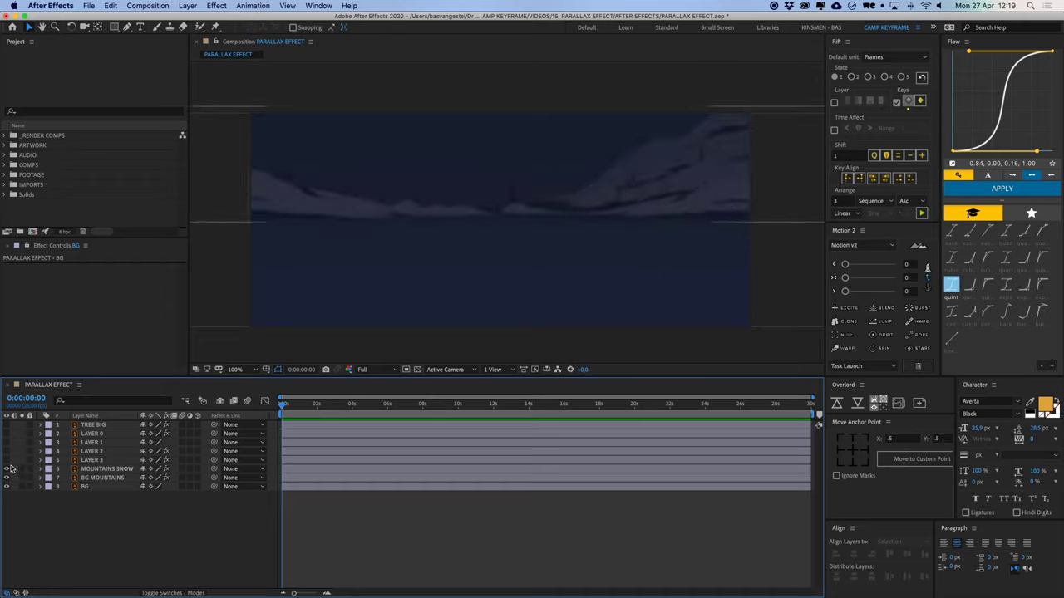
{"action": "left_click", "coordinate": [6, 461]}
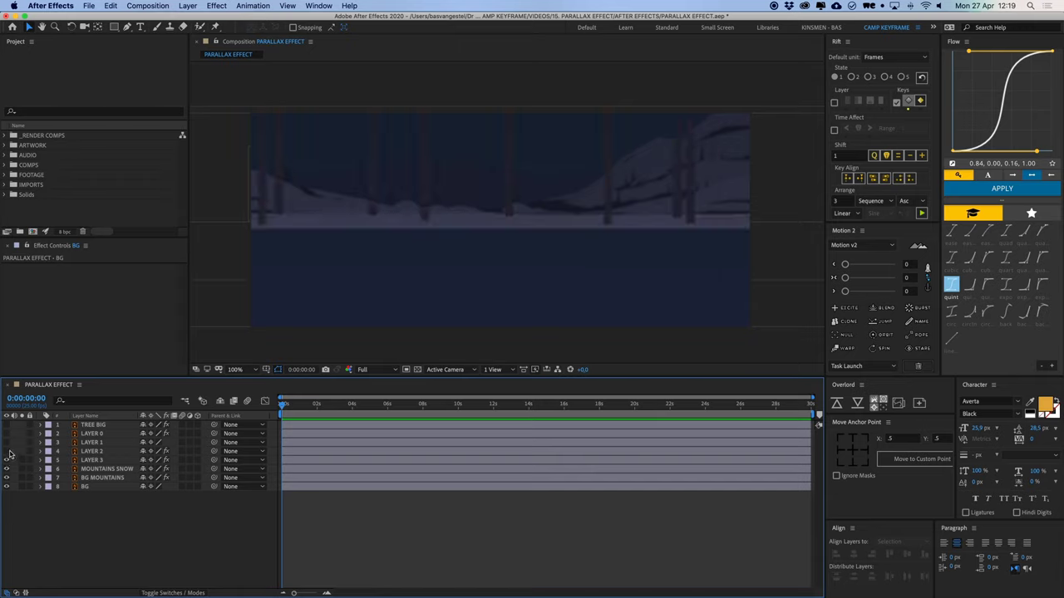
{"action": "left_click", "coordinate": [7, 451]}
{"action": "left_click", "coordinate": [7, 442]}
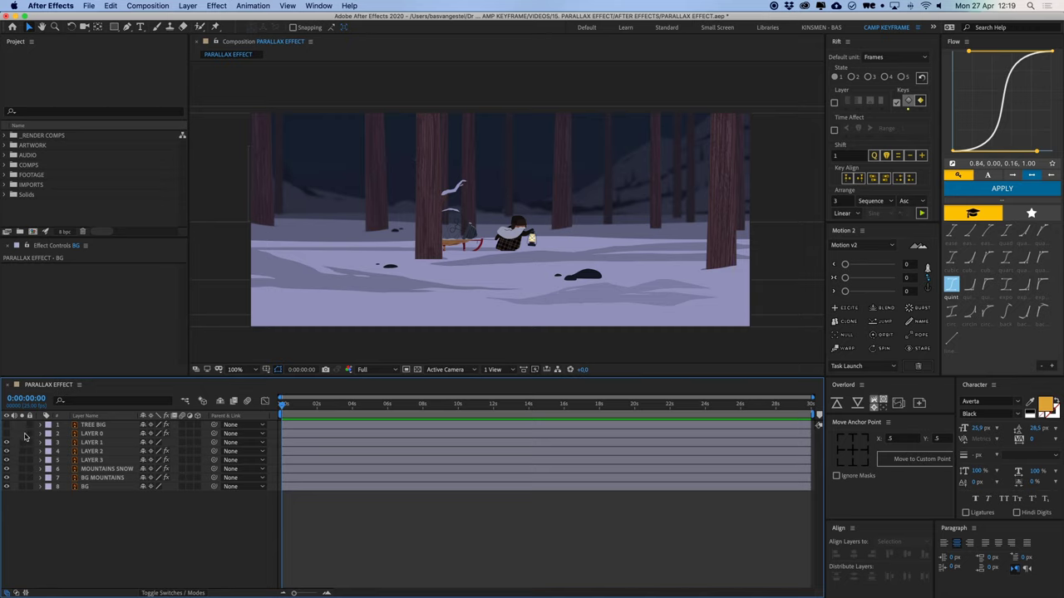
{"action": "left_click", "coordinate": [7, 433]}
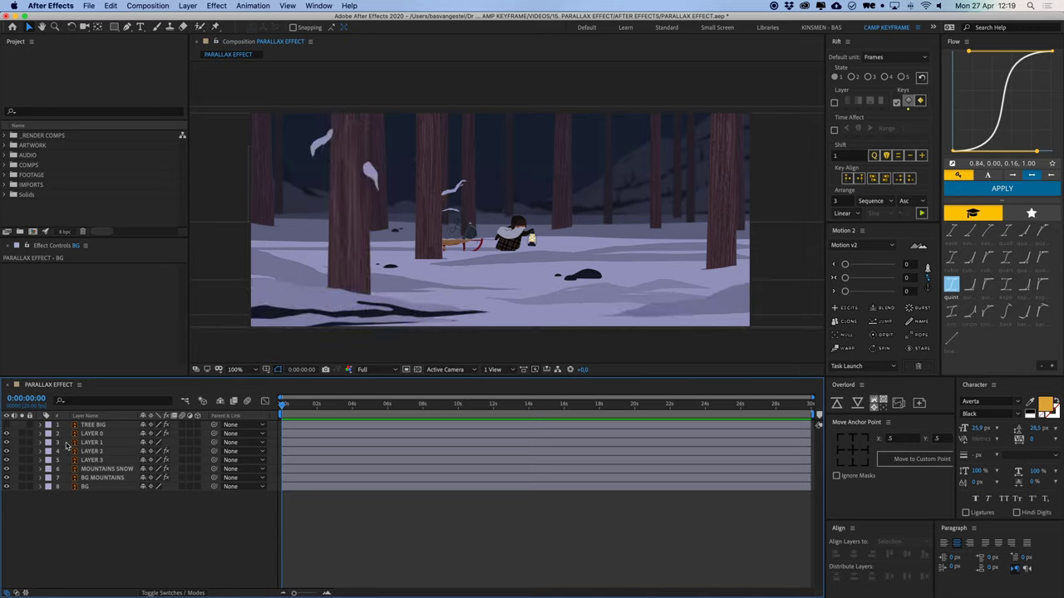
{"action": "left_click", "coordinate": [7, 425]}
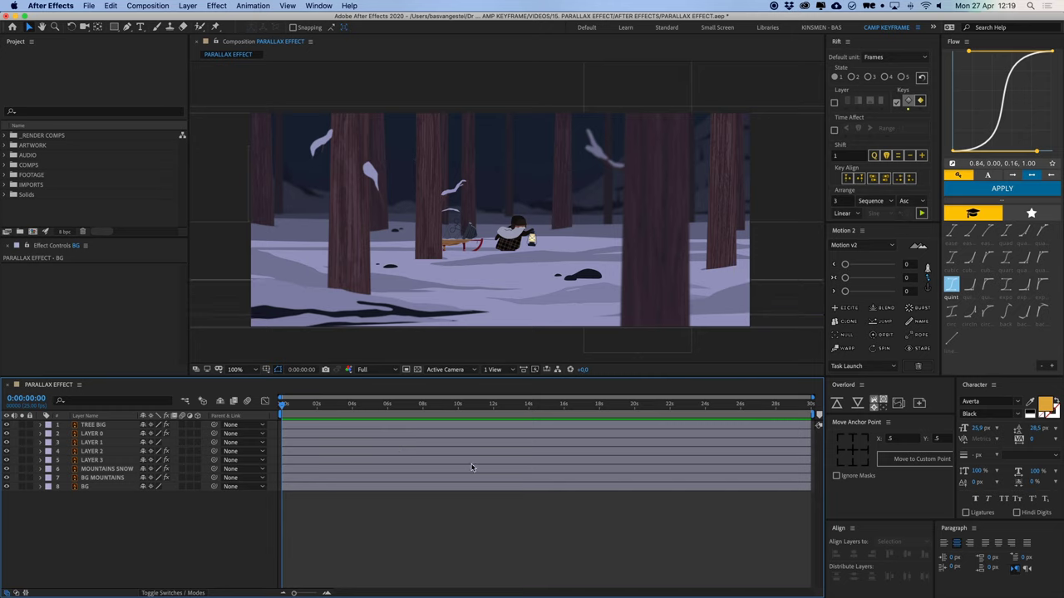
Step: Switch to Illustrator and examine the artboard's dimensions and the layered forest artwork extending beyond it
{"action": "key", "text": "super+Tab"}
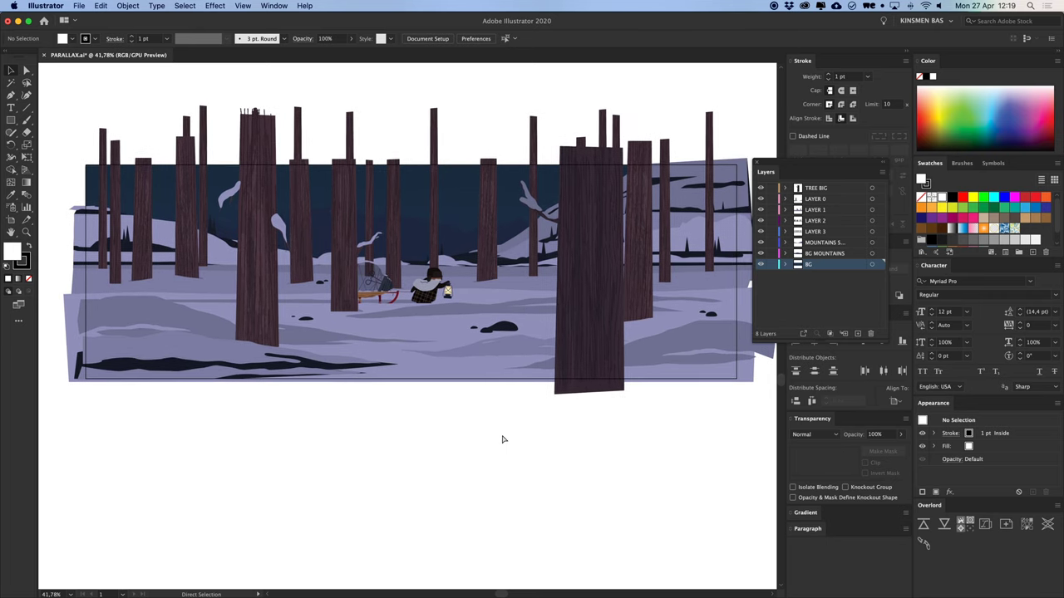
{"action": "key", "text": "super+minus"}
{"action": "double_click", "coordinate": [11, 219]}
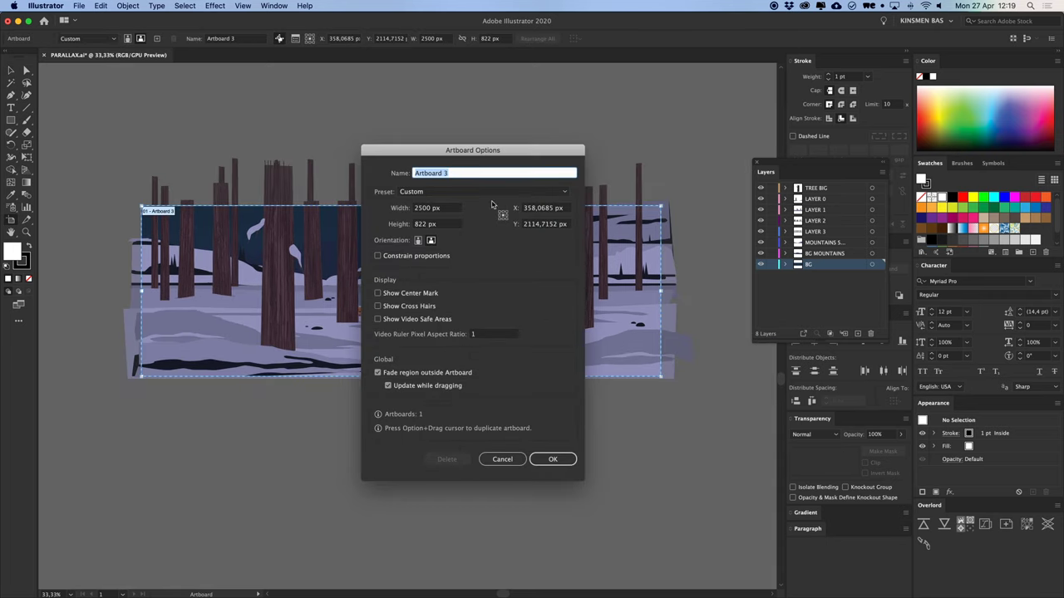
{"action": "left_click", "coordinate": [413, 213]}
{"action": "left_click", "coordinate": [502, 459]}
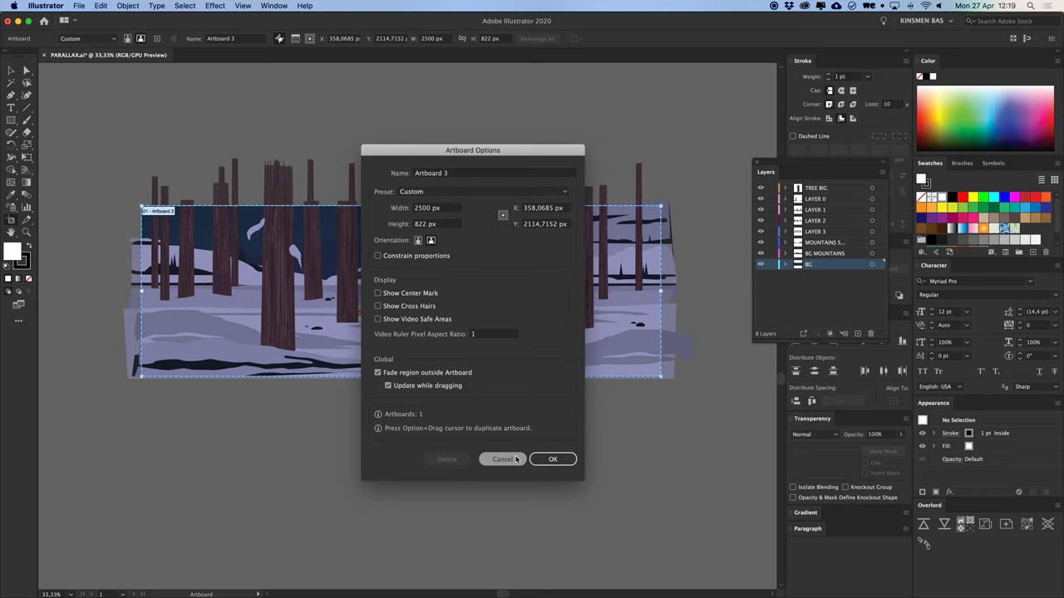
{"action": "key", "text": "Escape"}
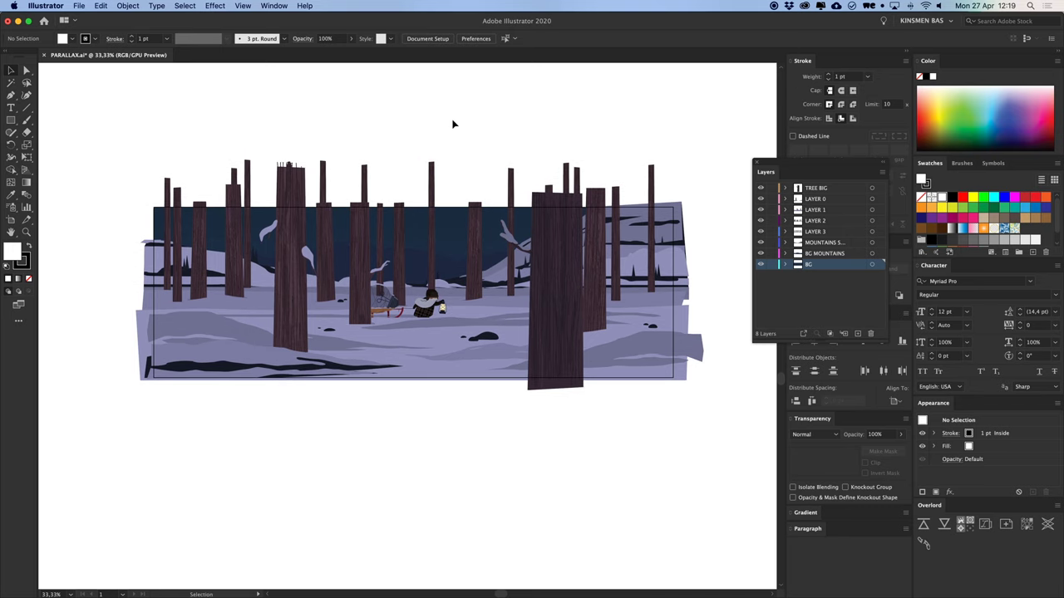
{"action": "left_click_drag", "start_coordinate": [103, 186], "coordinate": [726, 422]}
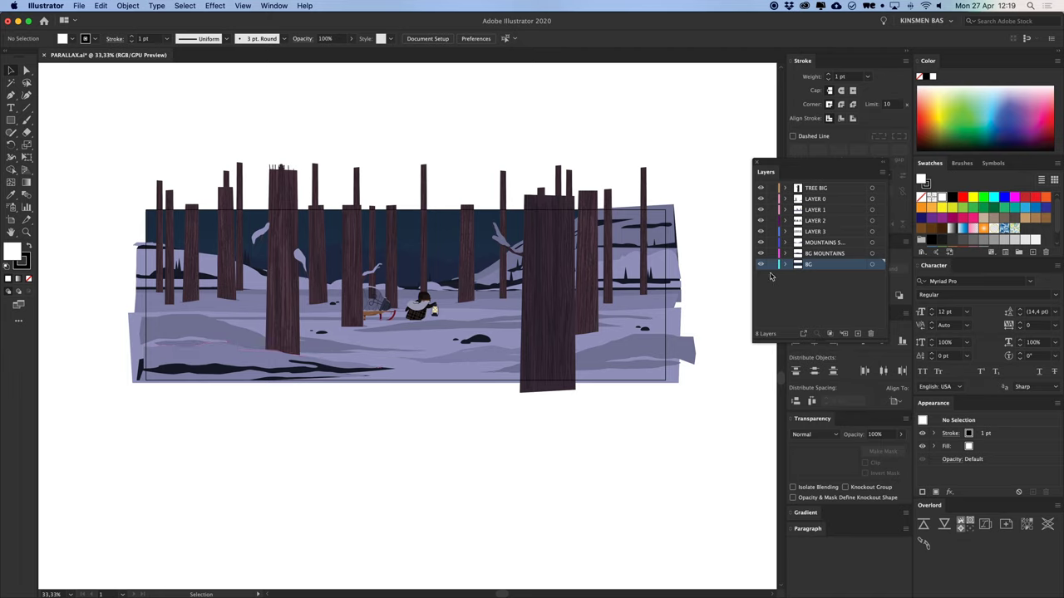
{"action": "left_click", "coordinate": [206, 324]}
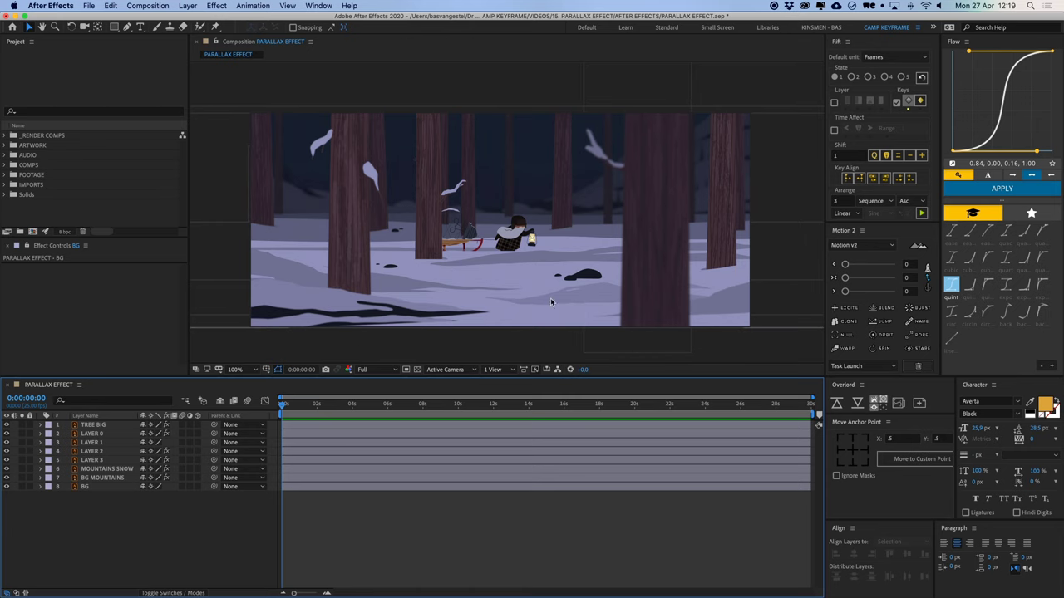
Step: Make all layers 3D and show the composition in two horizontal views
{"action": "left_click", "coordinate": [374, 463]}
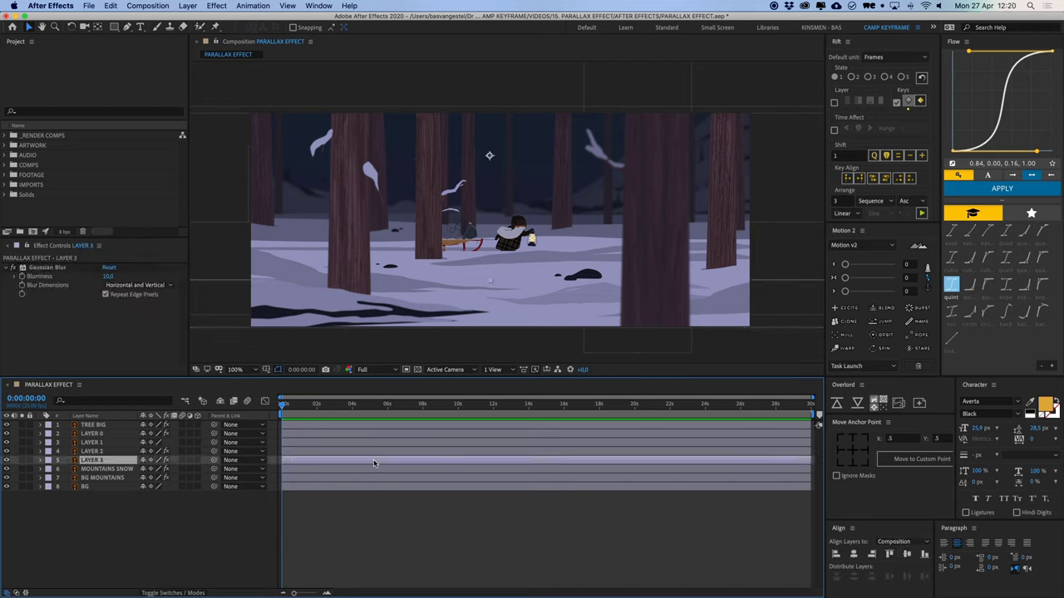
{"action": "key", "text": "super+a"}
{"action": "left_click", "coordinate": [198, 426]}
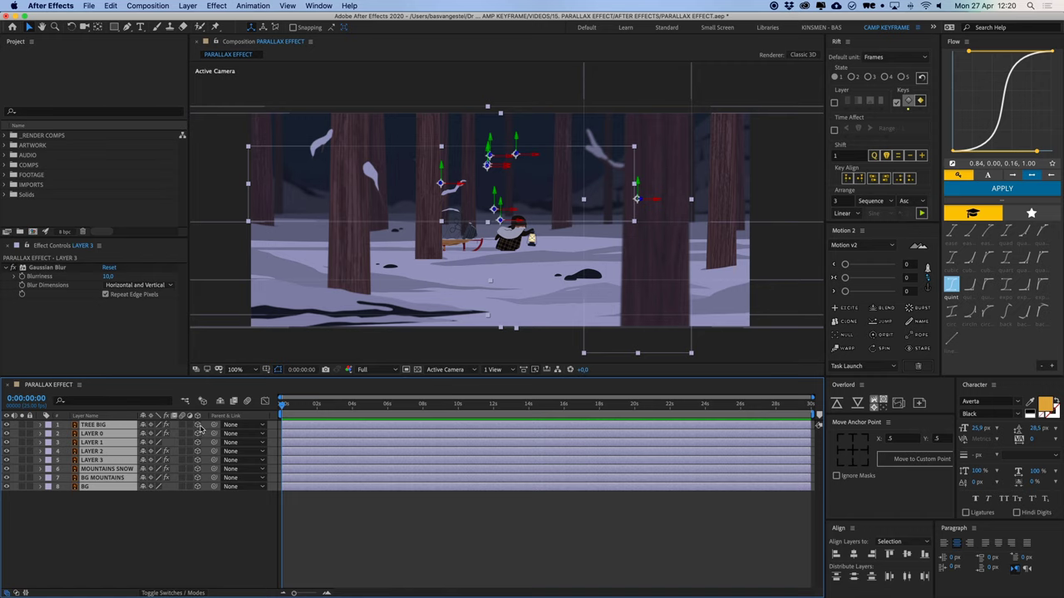
{"action": "left_click", "coordinate": [461, 545]}
{"action": "left_click", "coordinate": [493, 369]}
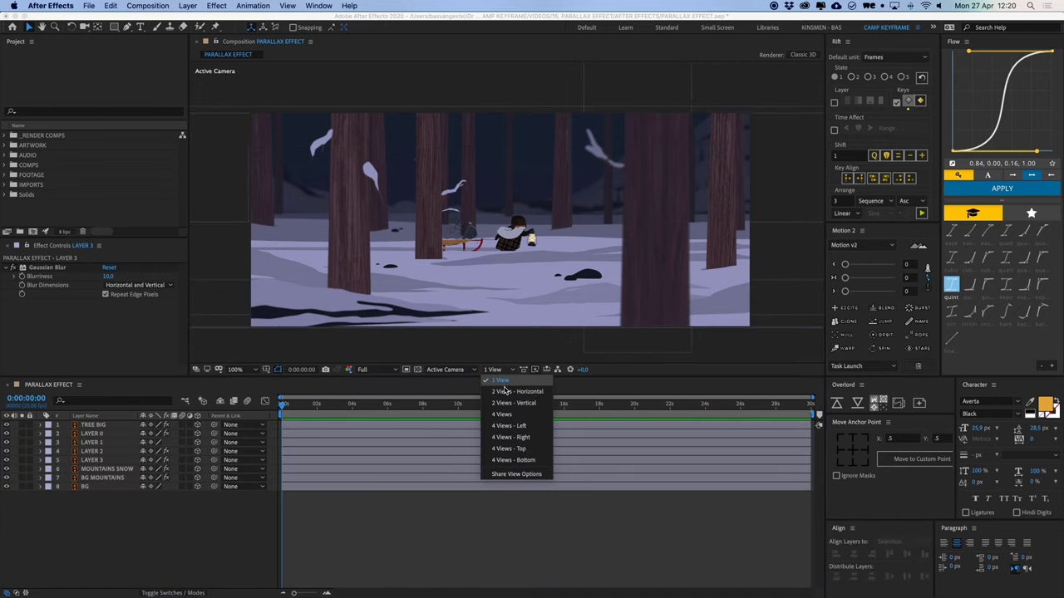
{"action": "left_click", "coordinate": [506, 396]}
Step: Push the BG layer far back in depth, well behind the other layers, in the top view
{"action": "left_click_drag", "start_coordinate": [447, 272], "coordinate": [366, 173]}
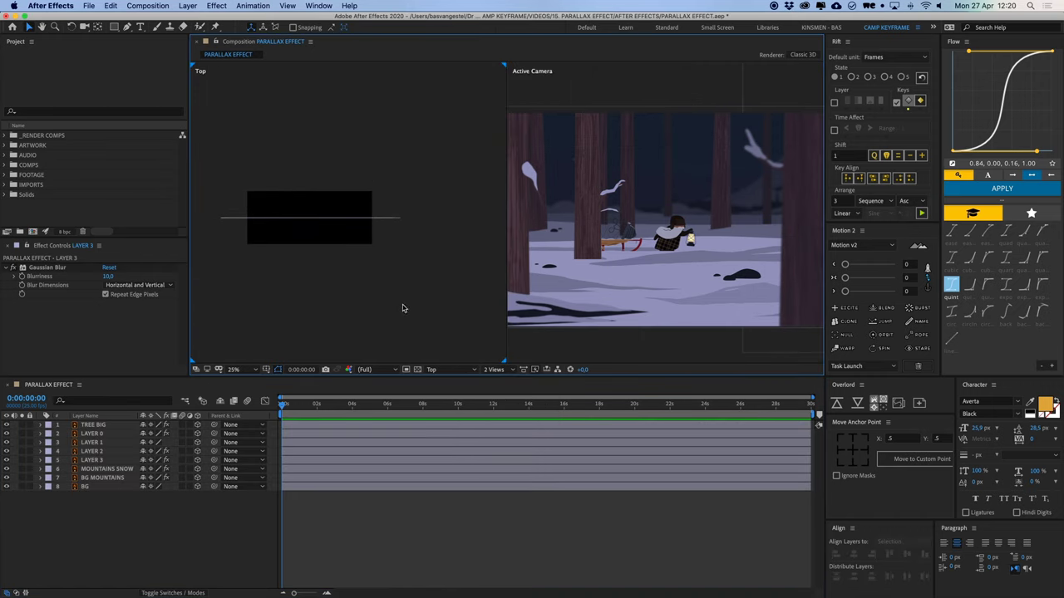
{"action": "left_click_drag", "start_coordinate": [359, 273], "coordinate": [399, 273]}
{"action": "left_click", "coordinate": [84, 488]}
{"action": "scroll", "coordinate": [387, 266], "scroll_direction": "up", "scroll_amount": 2}
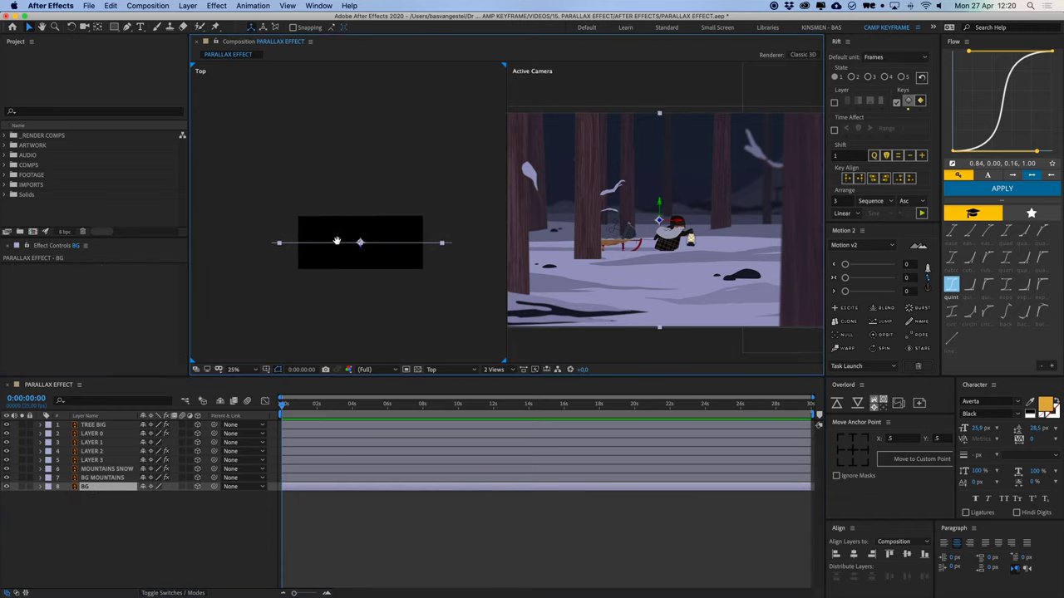
{"action": "left_click_drag", "start_coordinate": [381, 260], "coordinate": [380, 108]}
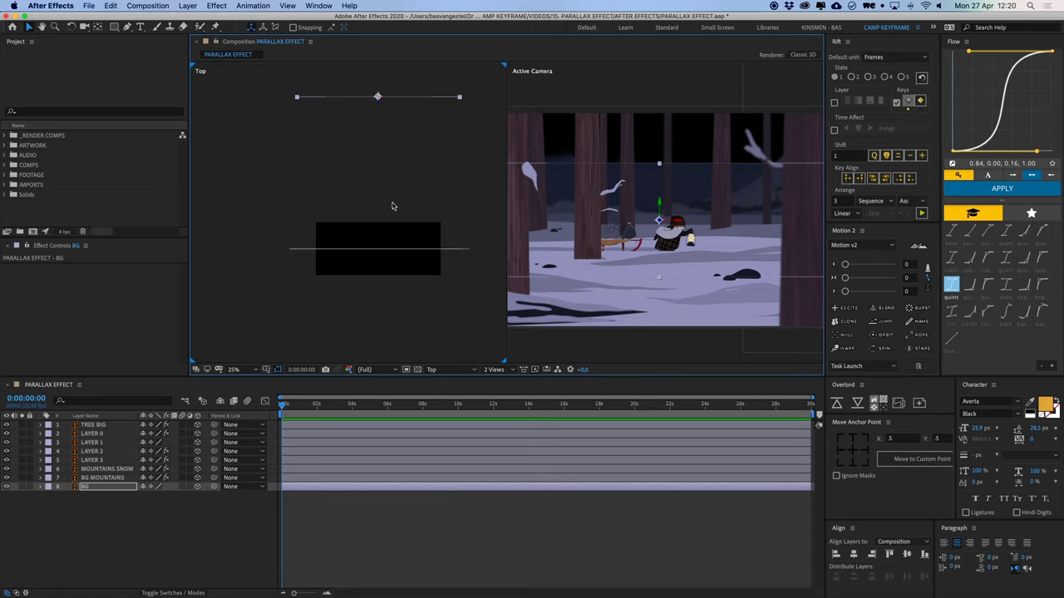
Step: Move BG MOUNTAINS and MOUNTAINS SNOW back in depth, staggering them in front of the BG layer
{"action": "left_click", "coordinate": [107, 478]}
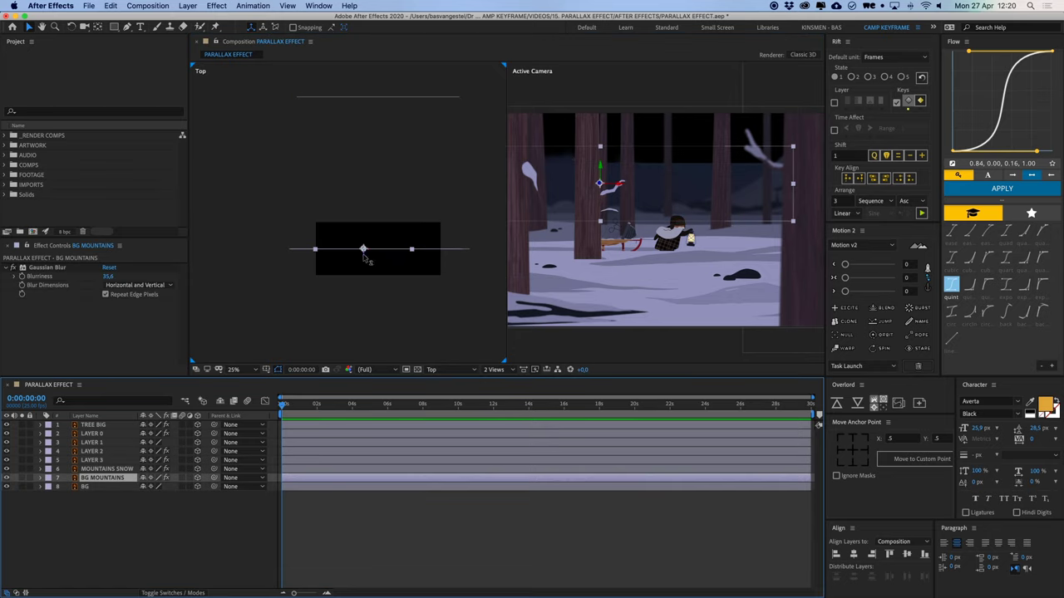
{"action": "left_click_drag", "start_coordinate": [366, 259], "coordinate": [366, 127]}
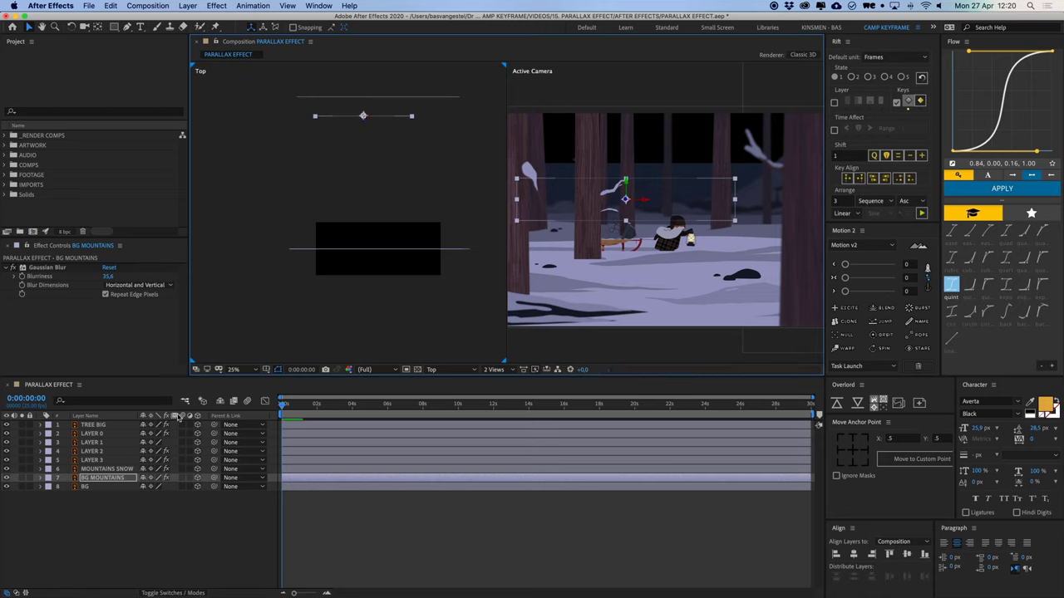
{"action": "left_click", "coordinate": [117, 470]}
{"action": "left_click_drag", "start_coordinate": [378, 260], "coordinate": [390, 140]}
Step: Return to a single view, then enlarge the BG layer and raise it until it covers the frame
{"action": "left_click", "coordinate": [494, 369]}
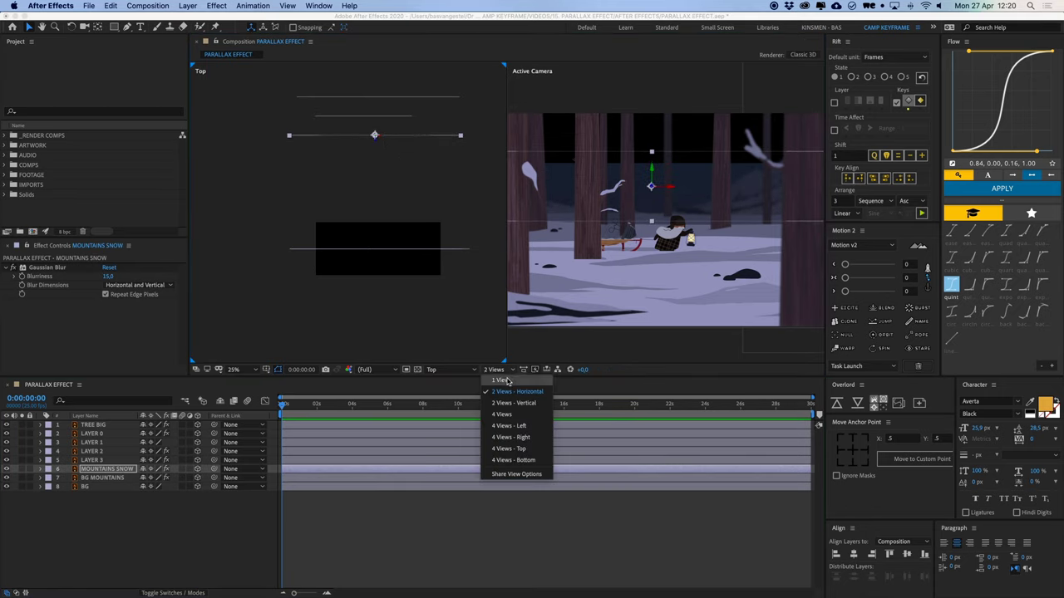
{"action": "left_click", "coordinate": [498, 386]}
{"action": "left_click", "coordinate": [540, 515]}
{"action": "left_click_drag", "start_coordinate": [526, 206], "coordinate": [512, 222]}
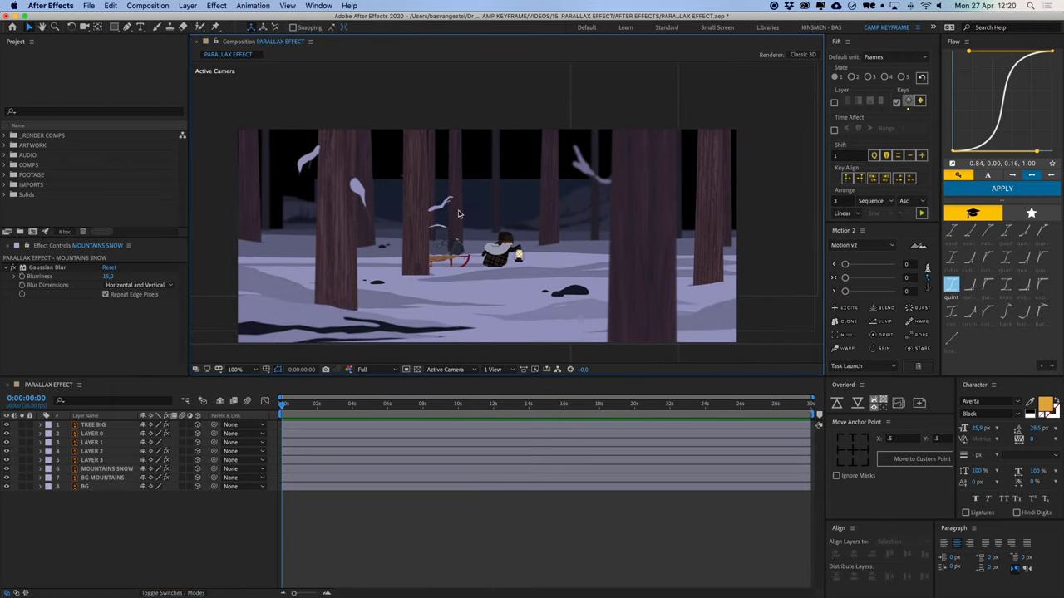
{"action": "left_click", "coordinate": [109, 490]}
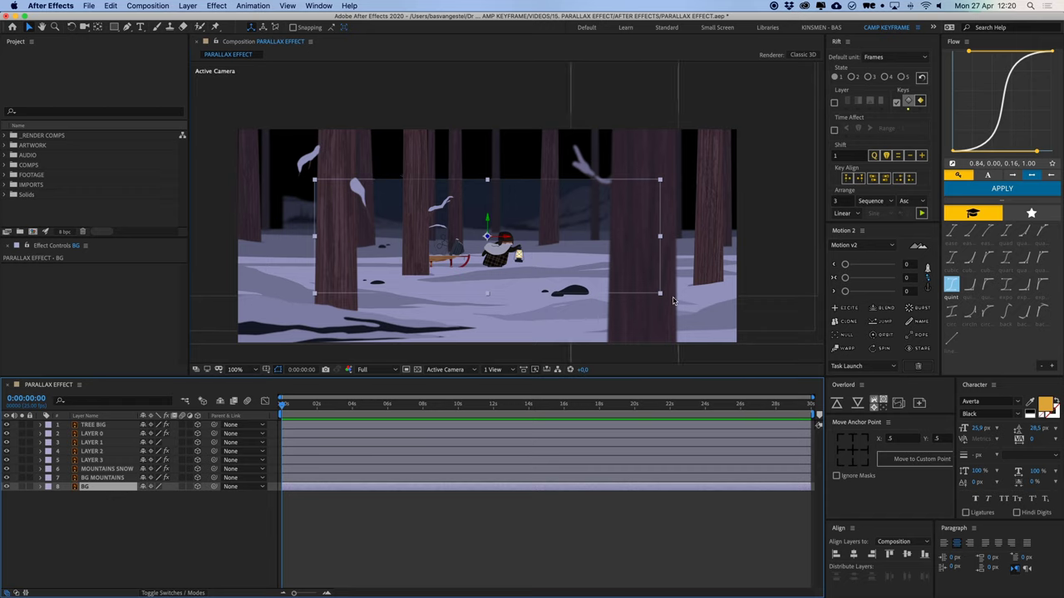
{"action": "left_click_drag", "start_coordinate": [660, 294], "coordinate": [753, 336]}
{"action": "left_click_drag", "start_coordinate": [487, 218], "coordinate": [487, 184]}
Step: Enlarge the BG MOUNTAINS layer and shift it slightly upward
{"action": "left_click", "coordinate": [133, 478]}
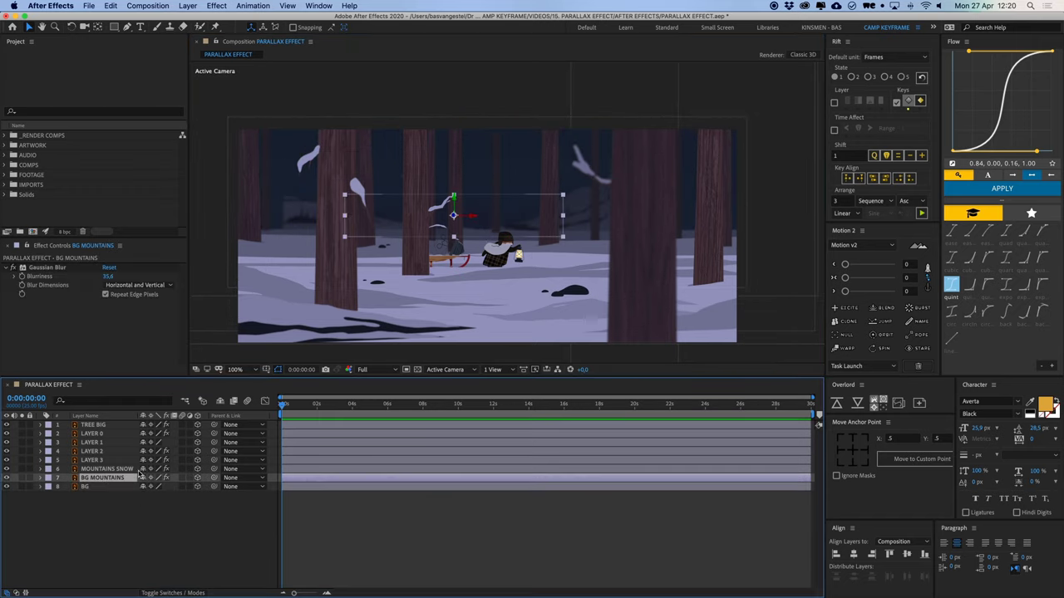
{"action": "left_click_drag", "start_coordinate": [562, 237], "coordinate": [605, 245]}
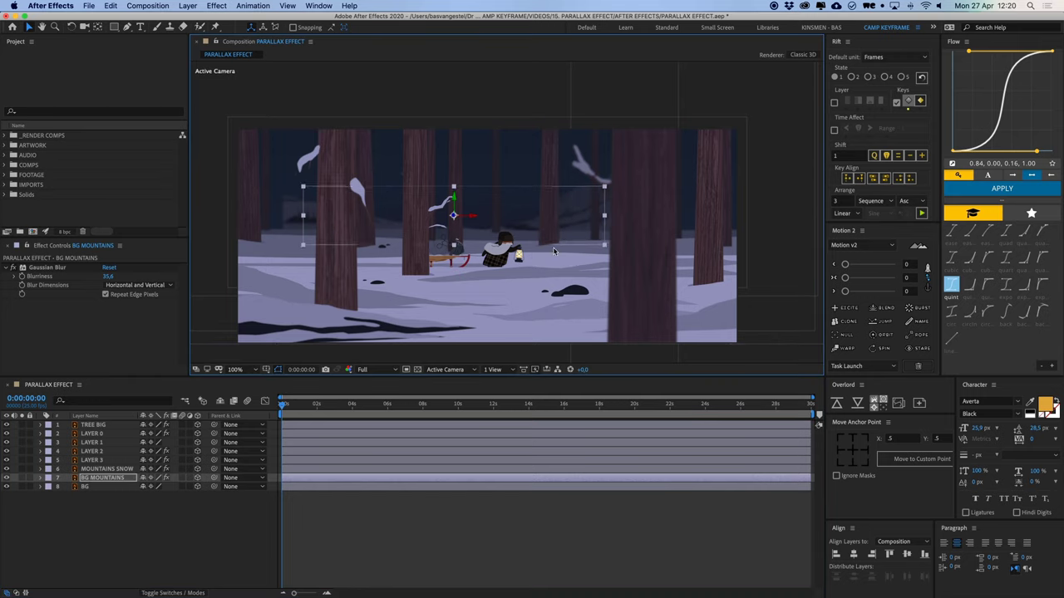
{"action": "left_click_drag", "start_coordinate": [392, 209], "coordinate": [392, 201]}
Step: Enlarge MOUNTAINS SNOW beyond the frame's width and raise it behind the trees
{"action": "left_click", "coordinate": [129, 468]}
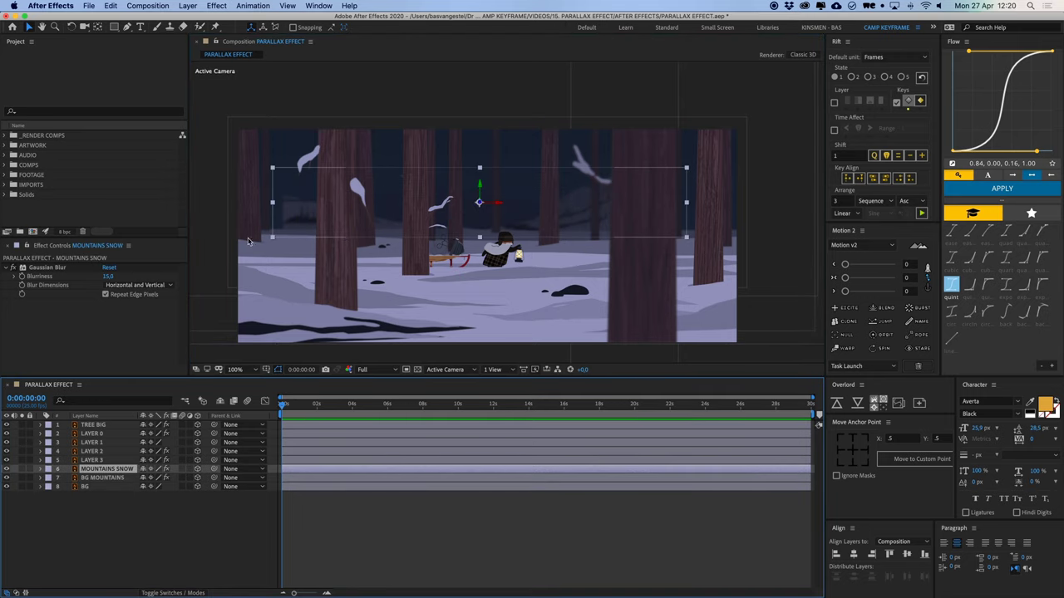
{"action": "left_click_drag", "start_coordinate": [273, 237], "coordinate": [211, 273]}
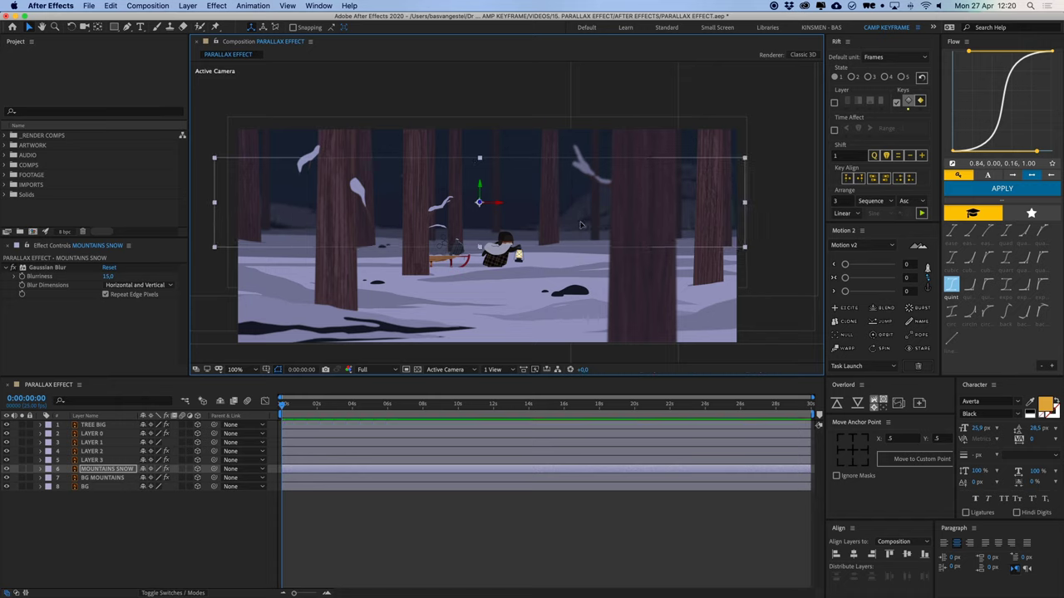
{"action": "left_click_drag", "start_coordinate": [581, 225], "coordinate": [582, 210]}
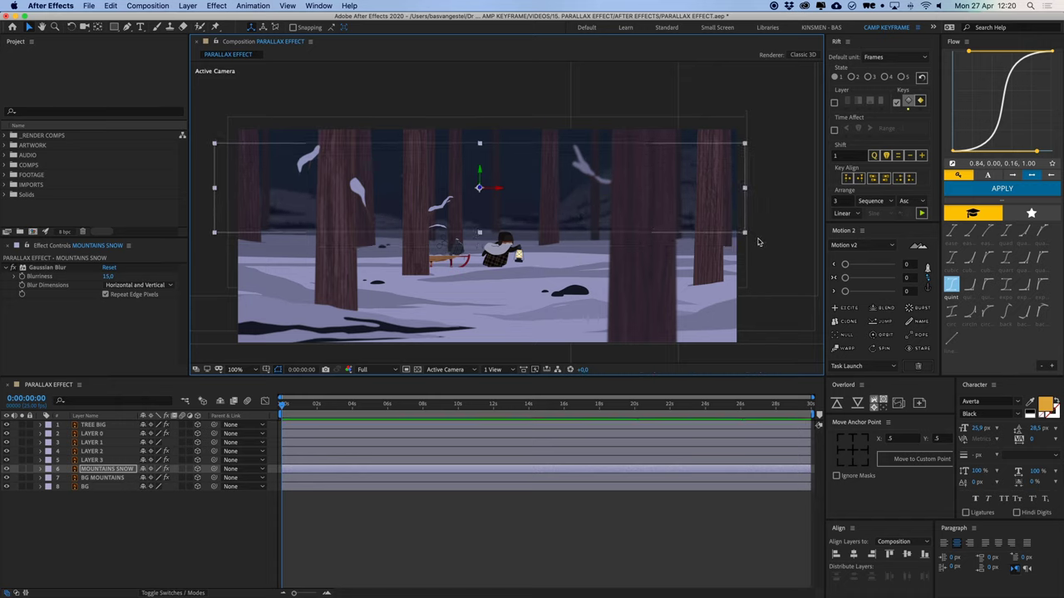
{"action": "left_click_drag", "start_coordinate": [745, 233], "coordinate": [764, 240]}
{"action": "left_click_drag", "start_coordinate": [576, 215], "coordinate": [582, 209]}
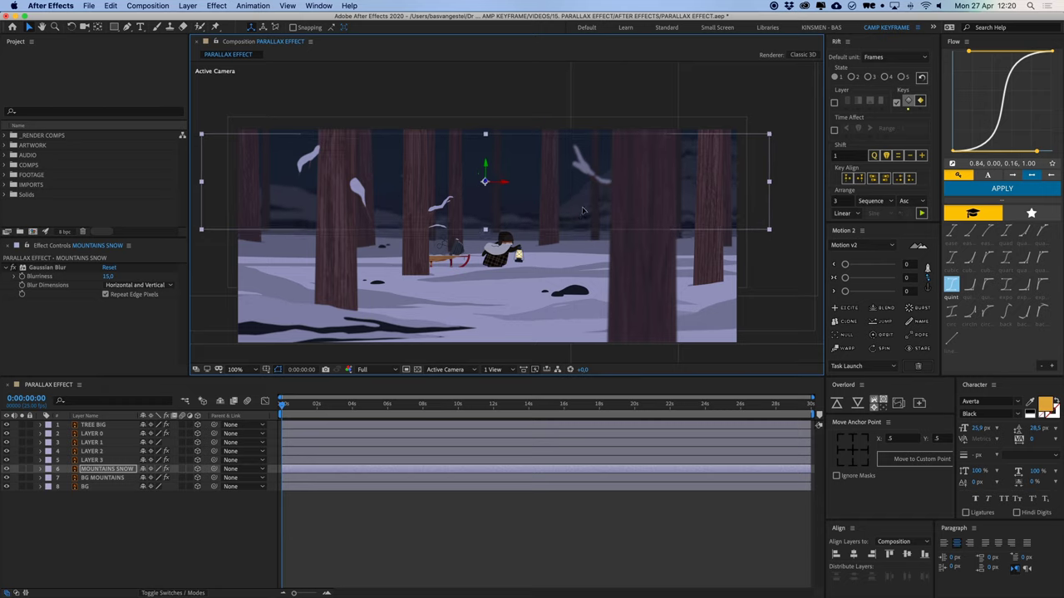
{"action": "left_click", "coordinate": [530, 505]}
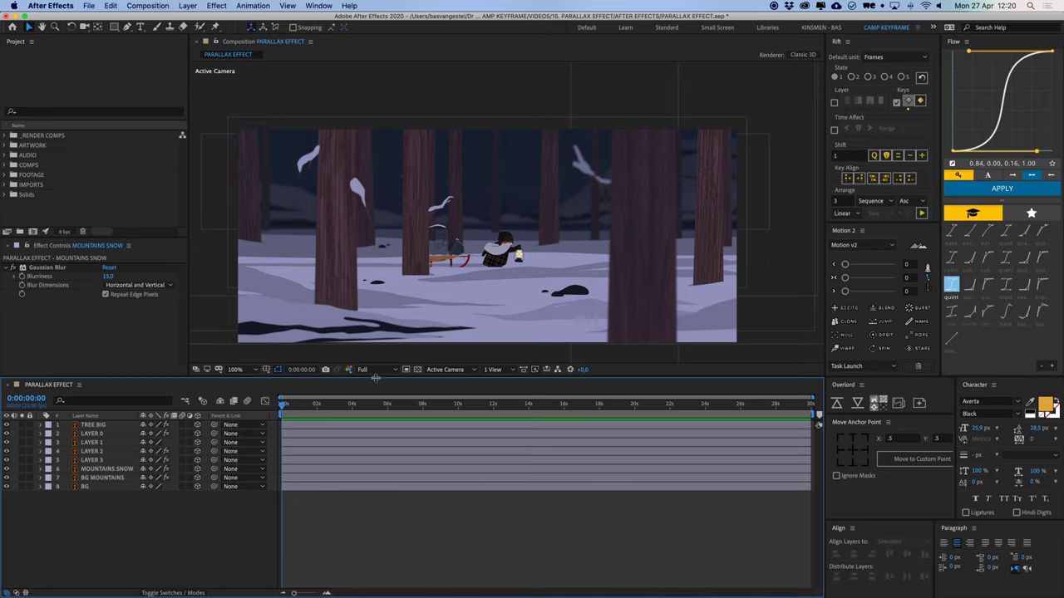
Step: Undo the scaling, repositioning, depth moves and 3D conversion of the layers, leaving nothing selected
{"action": "key", "text": "super+z"}
{"action": "key", "text": "super+z"}
{"action": "key", "text": "super+z"}
{"action": "key", "text": "super+z"}
{"action": "key", "text": "super+z"}
{"action": "key", "text": "super+z"}
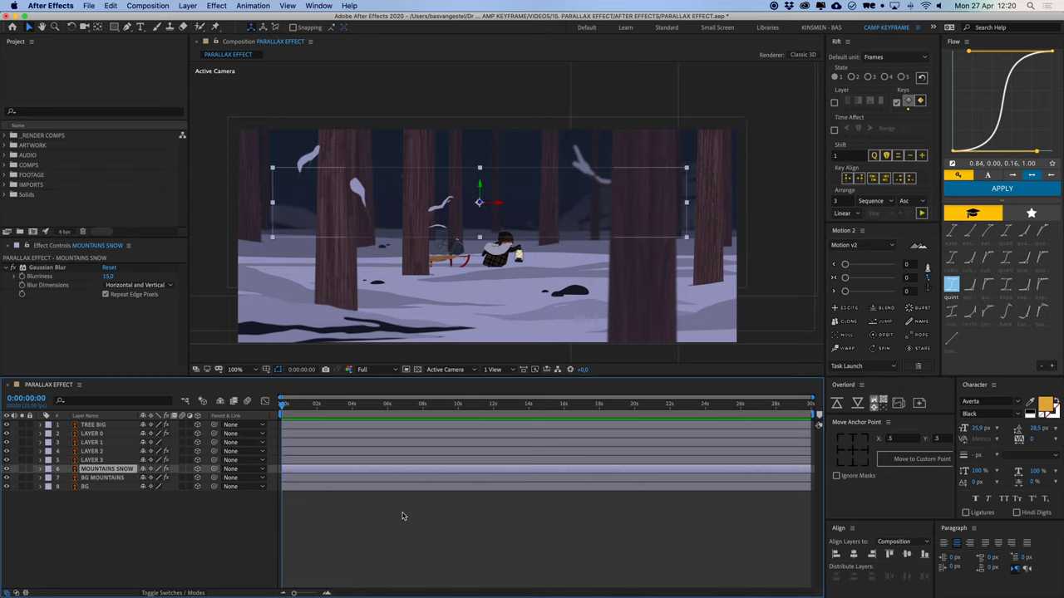
{"action": "key", "text": "super+z"}
{"action": "key", "text": "super+z"}
{"action": "key", "text": "super+z"}
{"action": "key", "text": "super+z"}
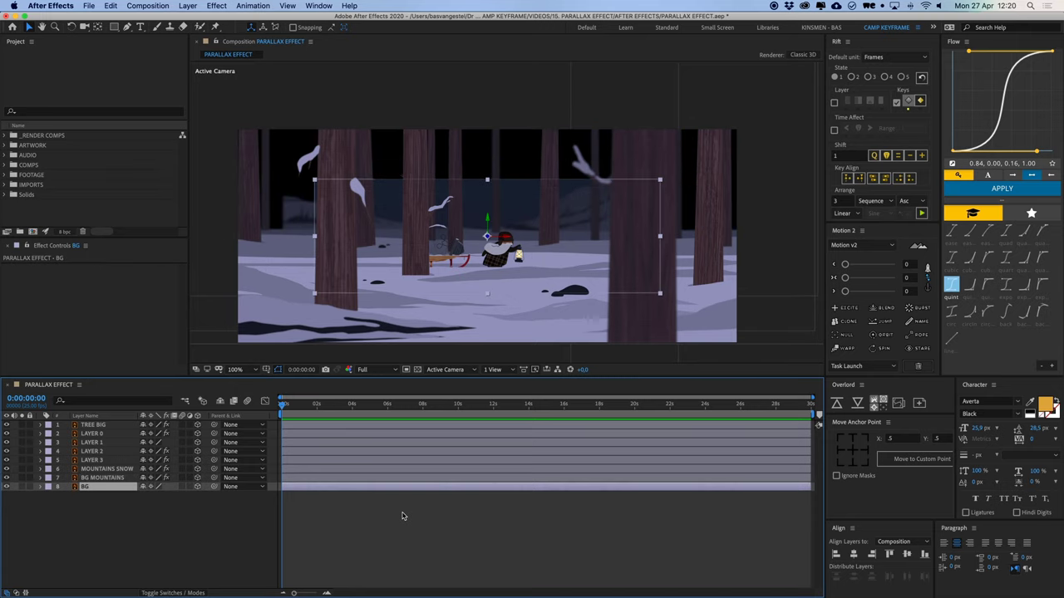
{"action": "key", "text": "super+Down"}
{"action": "key", "text": "super+Down"}
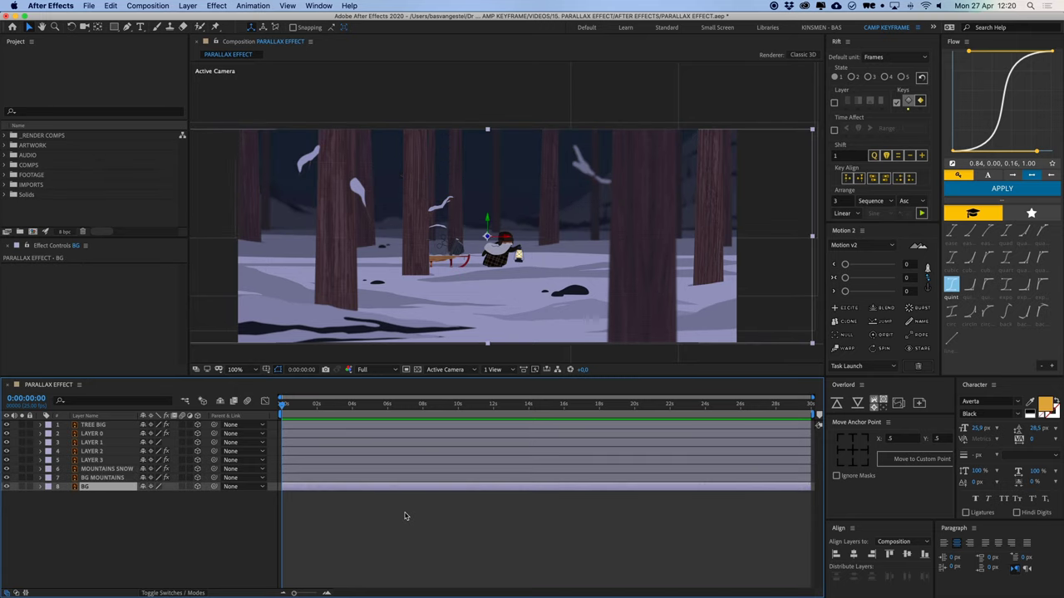
{"action": "key", "text": "super+a"}
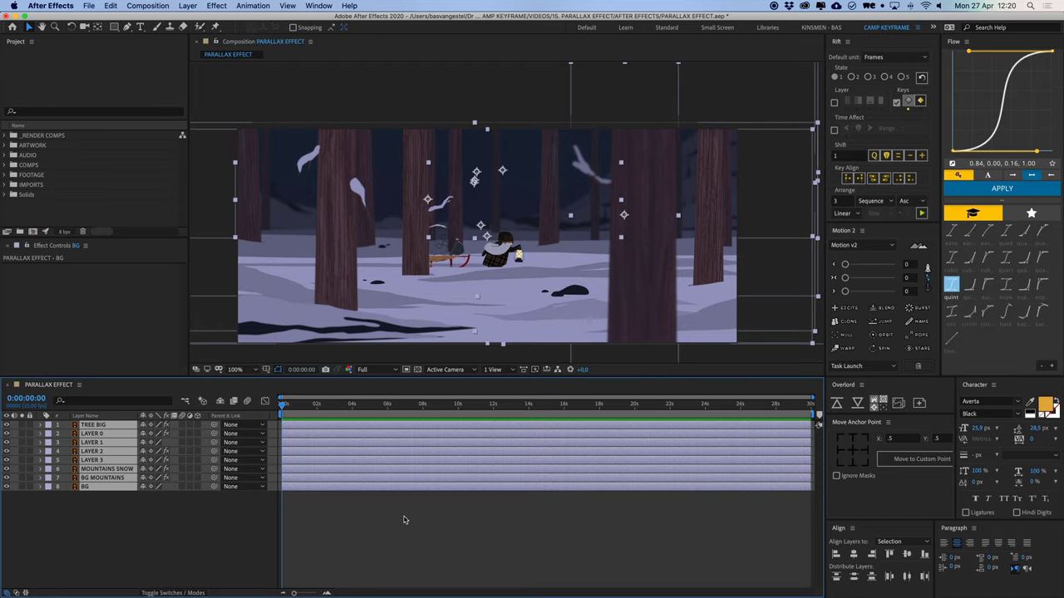
{"action": "key", "text": "super+shift+a"}
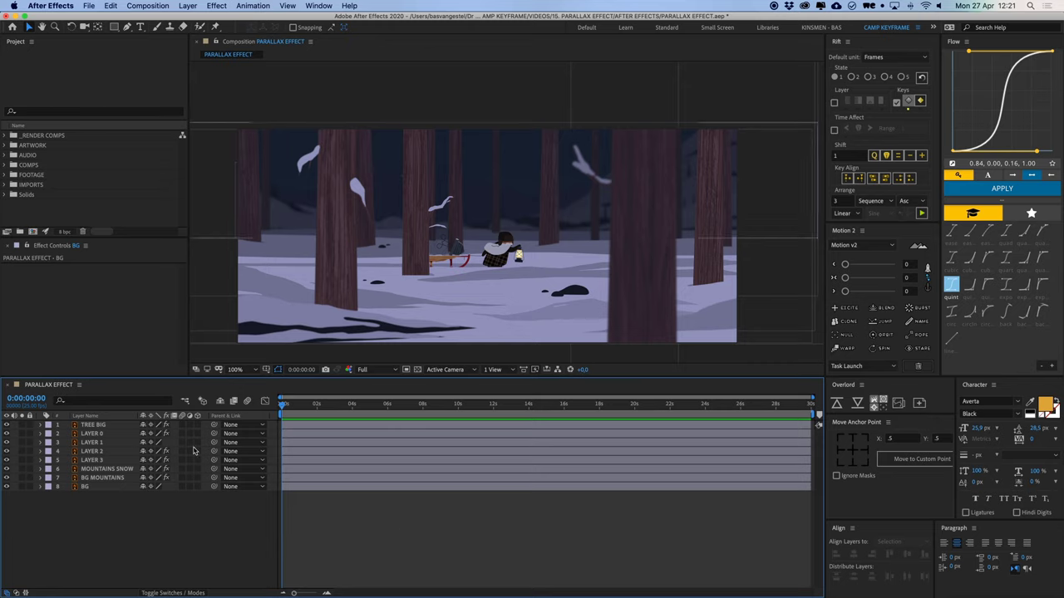
Step: Add a two-node camera named Camera 1 with the 80mm preset to the composition
{"action": "left_click", "coordinate": [191, 6]}
{"action": "mouse_move", "coordinate": [202, 18]}
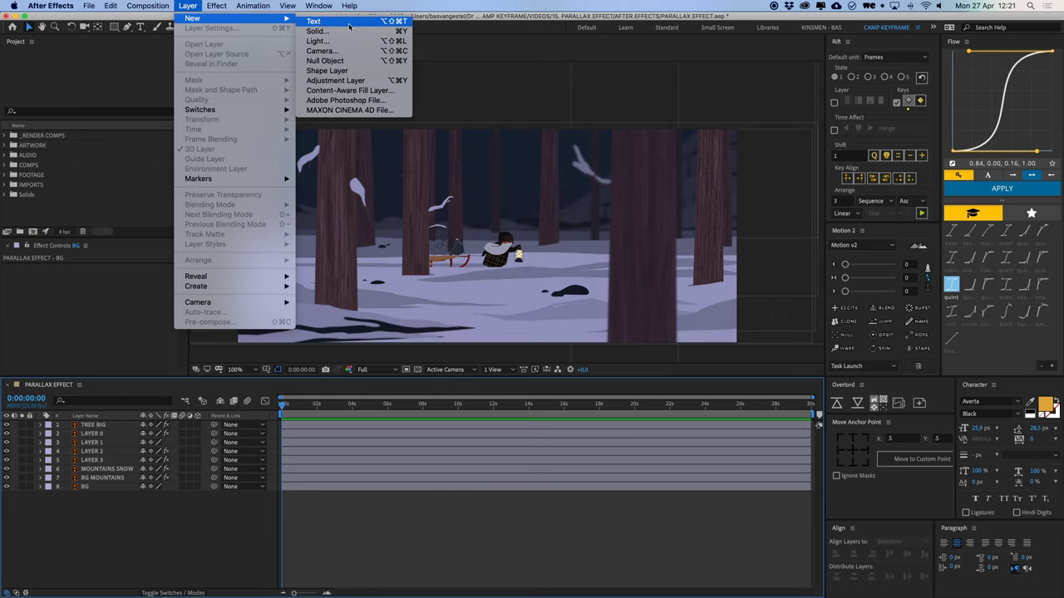
{"action": "left_click", "coordinate": [332, 53]}
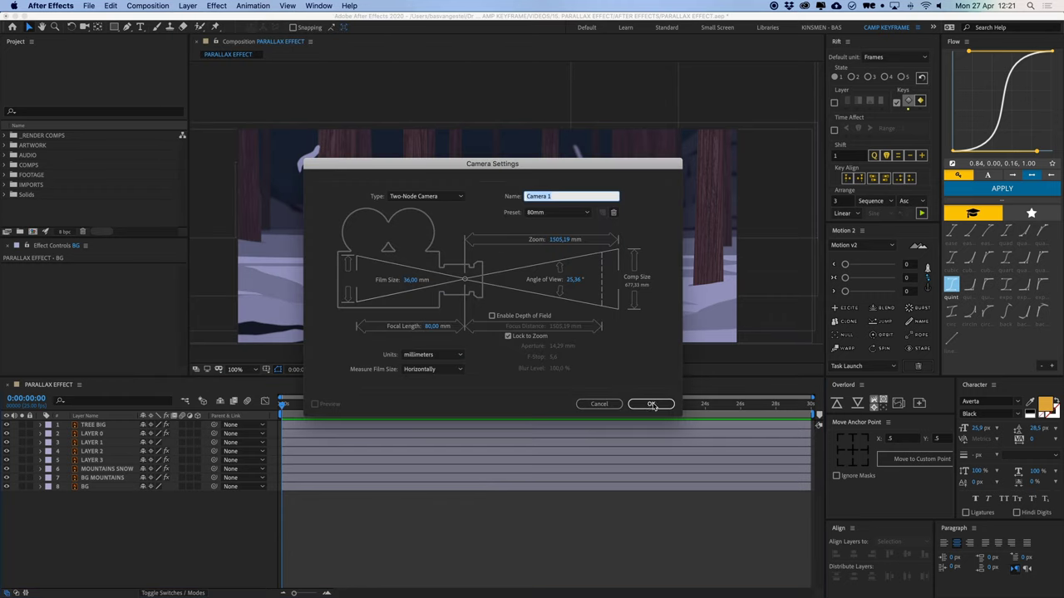
{"action": "left_click", "coordinate": [652, 405]}
Step: Add a null object to the composition and name it PARALLAX CONTROL
{"action": "left_click", "coordinate": [191, 6]}
{"action": "mouse_move", "coordinate": [206, 20]}
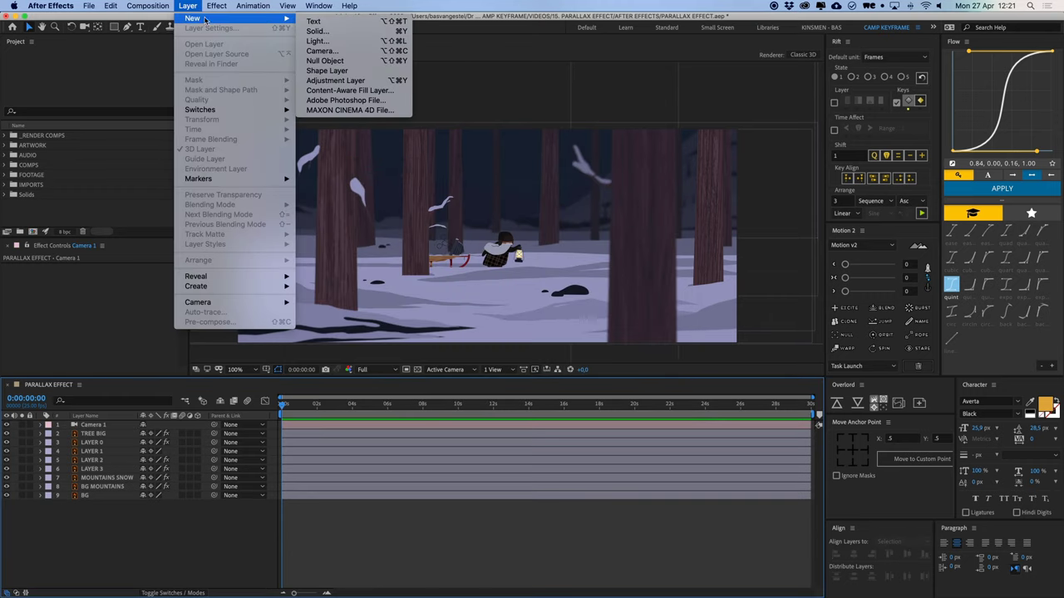
{"action": "left_click", "coordinate": [322, 61]}
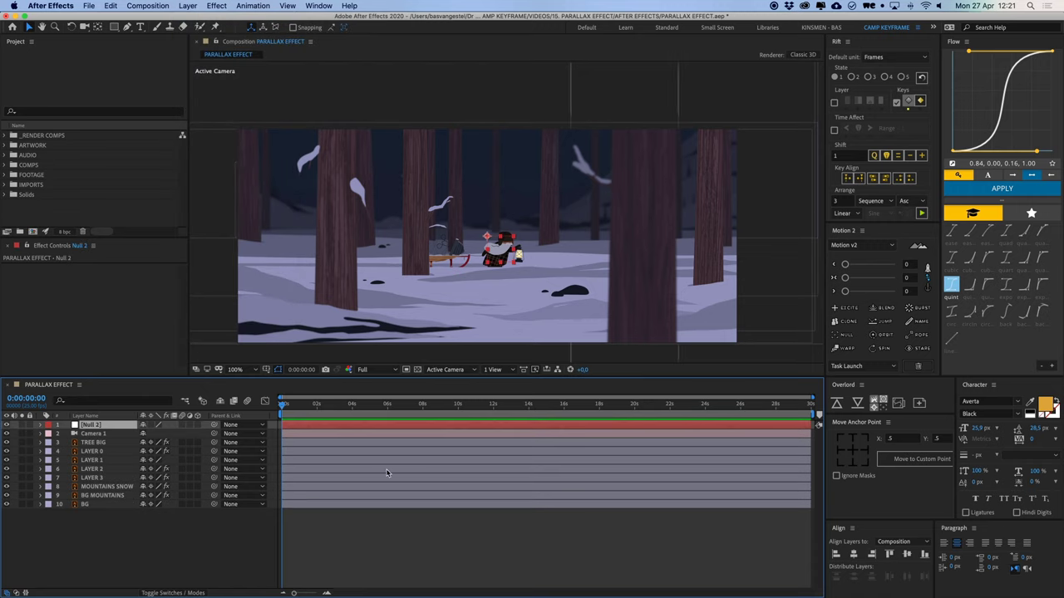
{"action": "left_click", "coordinate": [394, 549]}
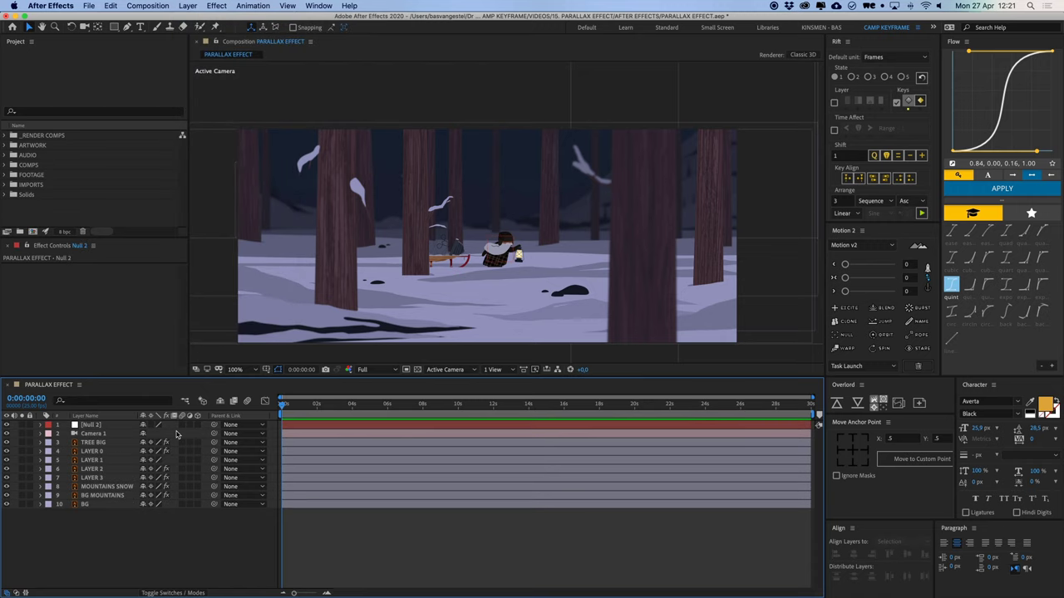
{"action": "left_click", "coordinate": [79, 427]}
{"action": "key", "text": "Return"}
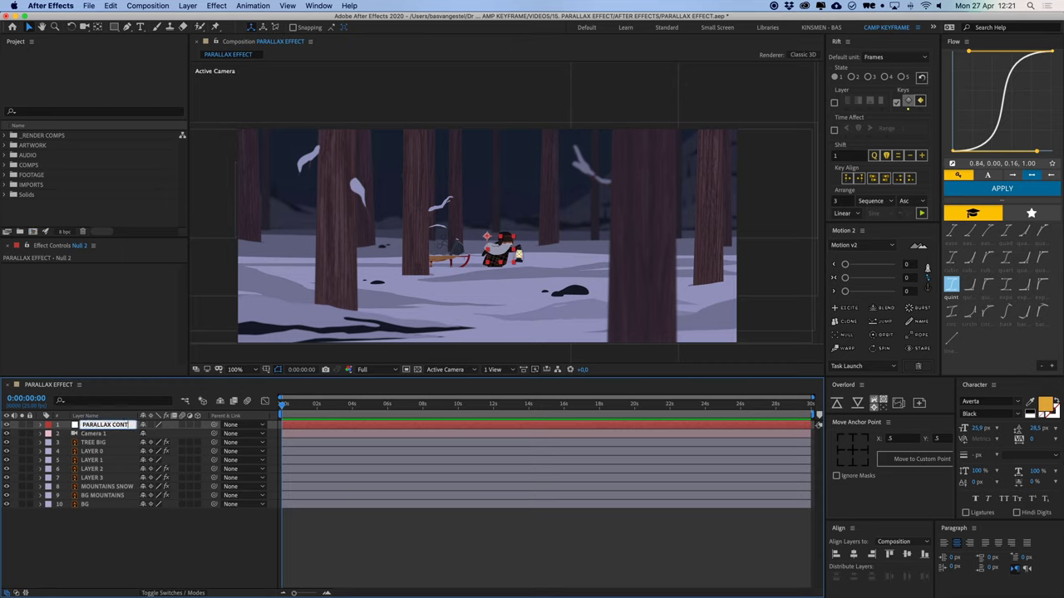
{"action": "key", "text": "Return"}
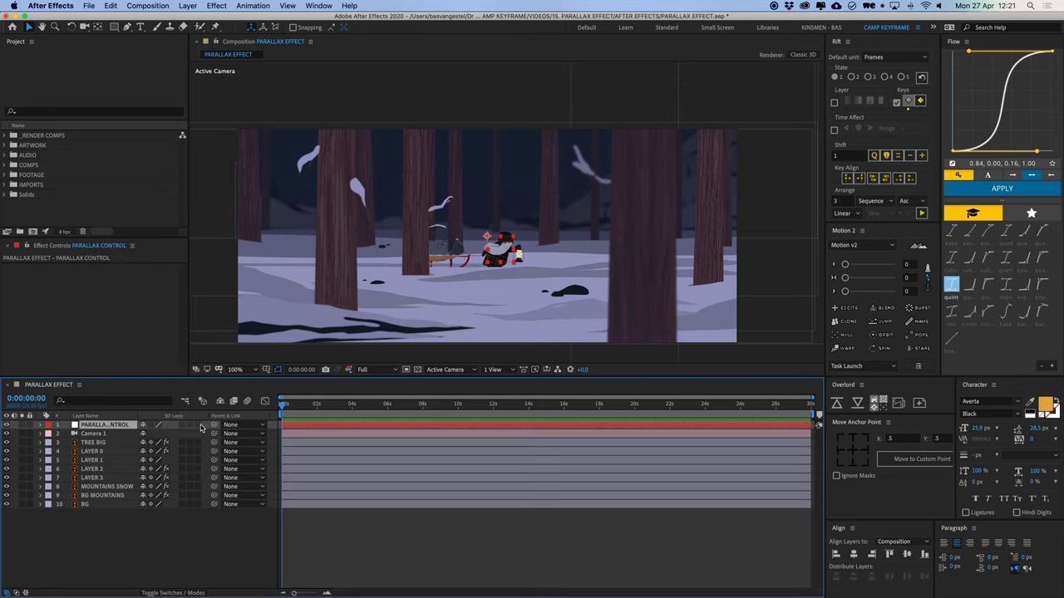
Step: Make the PARALLAX CONTROL null and all artwork layers 3D, and parent the null to Camera 1
{"action": "left_click", "coordinate": [202, 515]}
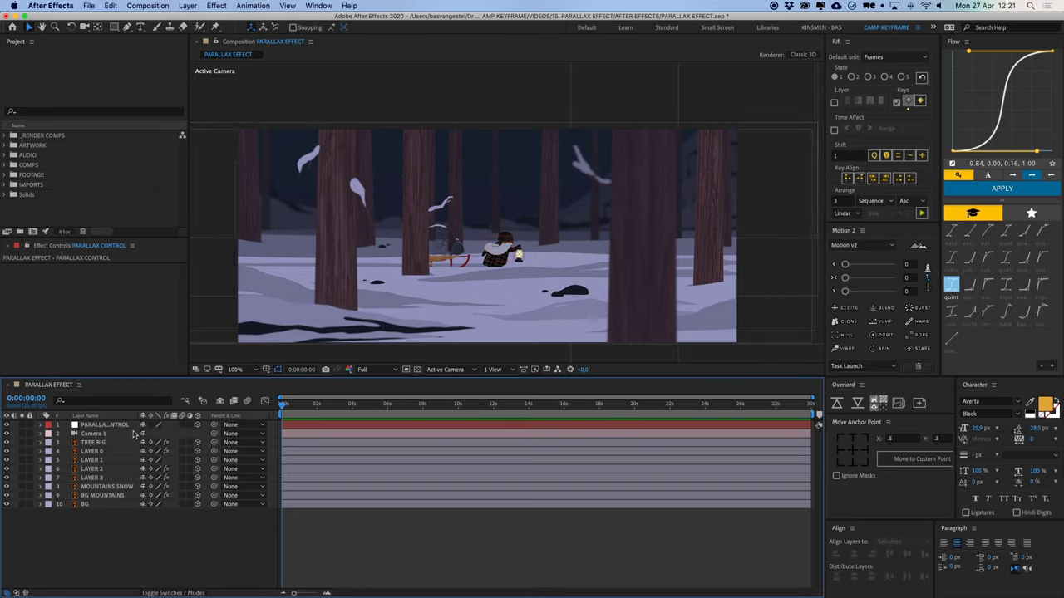
{"action": "left_click", "coordinate": [131, 427]}
{"action": "left_click_drag", "start_coordinate": [214, 426], "coordinate": [116, 438]}
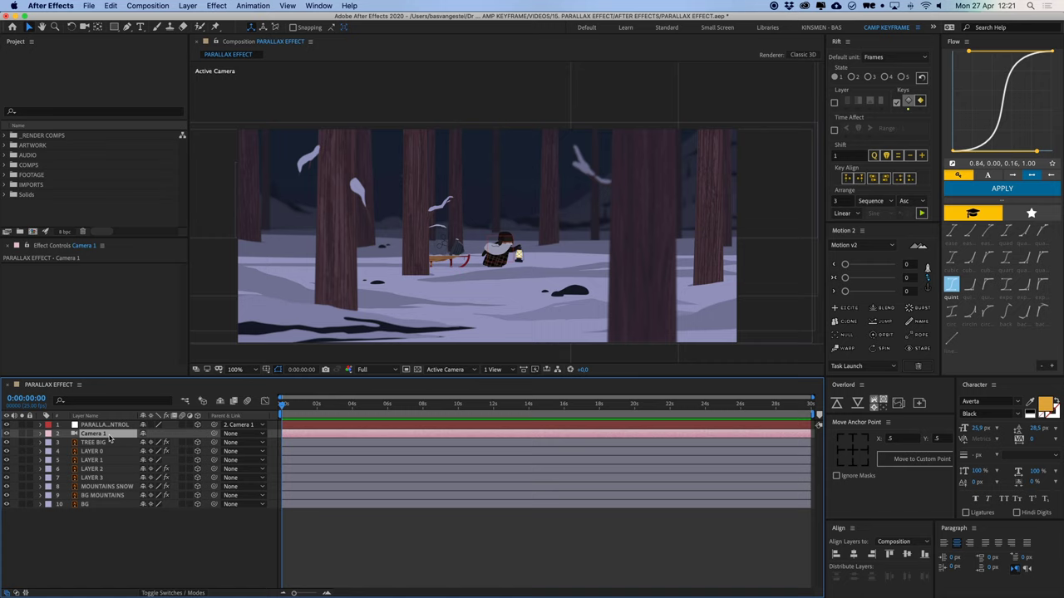
Step: Show two horizontal views and fit the whole camera cone into the Top view at 12.5% zoom
{"action": "left_click", "coordinate": [494, 369]}
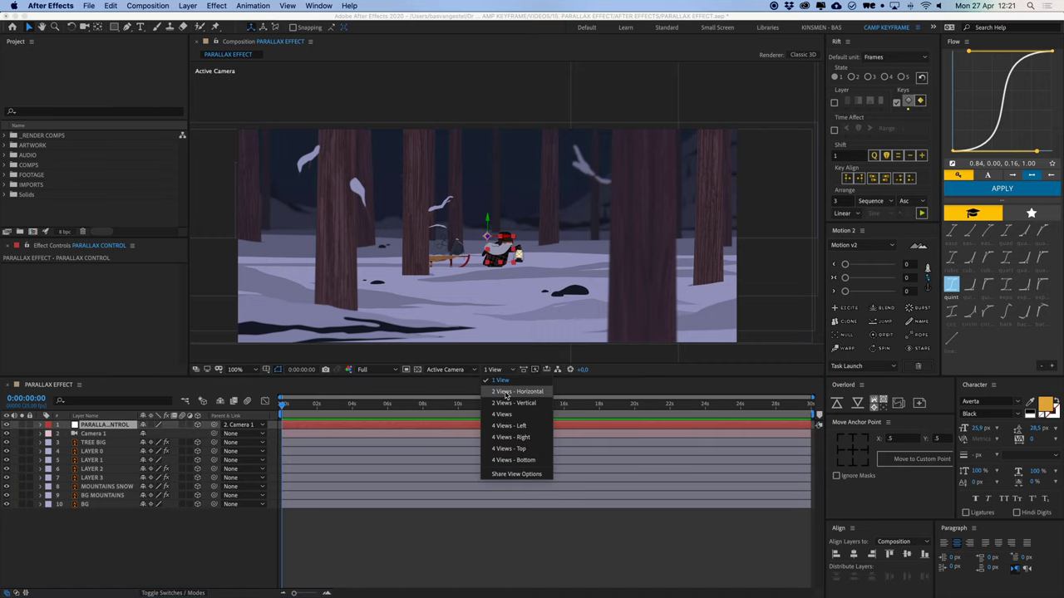
{"action": "left_click", "coordinate": [508, 394]}
{"action": "key", "text": "comma"}
{"action": "left_click", "coordinate": [451, 273]}
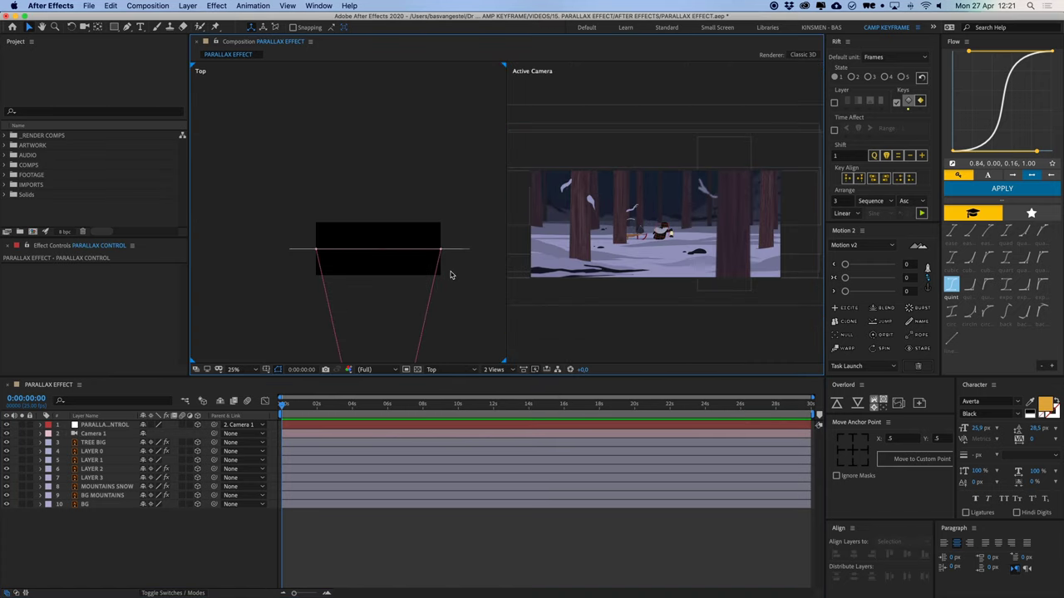
{"action": "key", "text": "comma"}
{"action": "key", "text": "space"}
{"action": "left_click_drag", "start_coordinate": [449, 292], "coordinate": [474, 251]}
{"action": "key", "text": "v"}
Step: Set the Z position of PARALLAX CONTROL to 0 so that the null sits exactly on the camera
{"action": "left_click", "coordinate": [104, 424]}
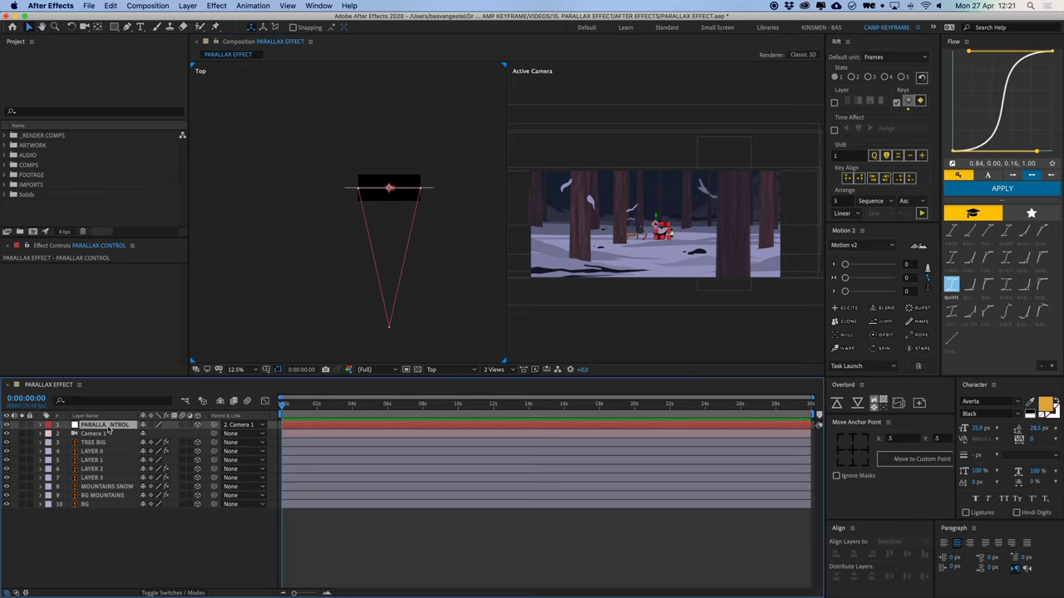
{"action": "key", "text": "p"}
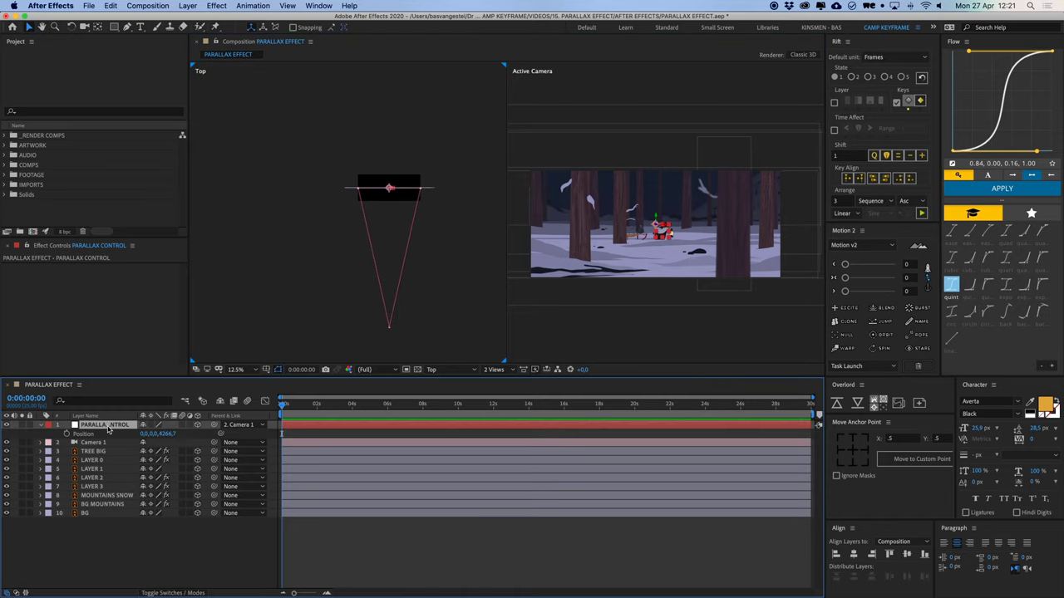
{"action": "left_click", "coordinate": [166, 435]}
{"action": "type", "text": "0"}
{"action": "key", "text": "Return"}
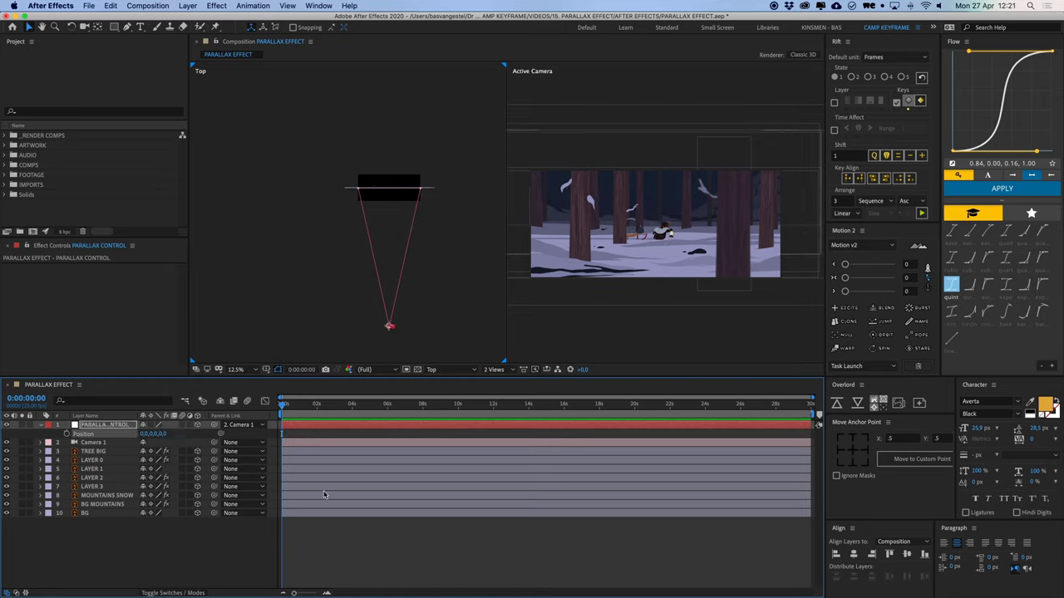
{"action": "left_click", "coordinate": [335, 570]}
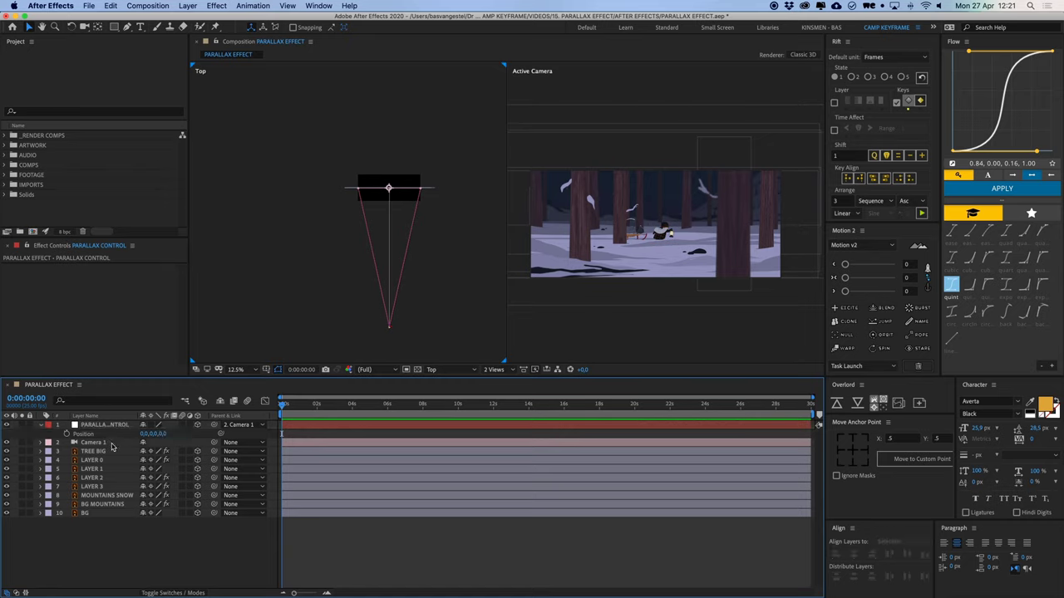
Step: Remove the parent link from PARALLAX CONTROL to Camera 1 by setting its parent to None
{"action": "left_click", "coordinate": [110, 442]}
{"action": "left_click", "coordinate": [108, 425]}
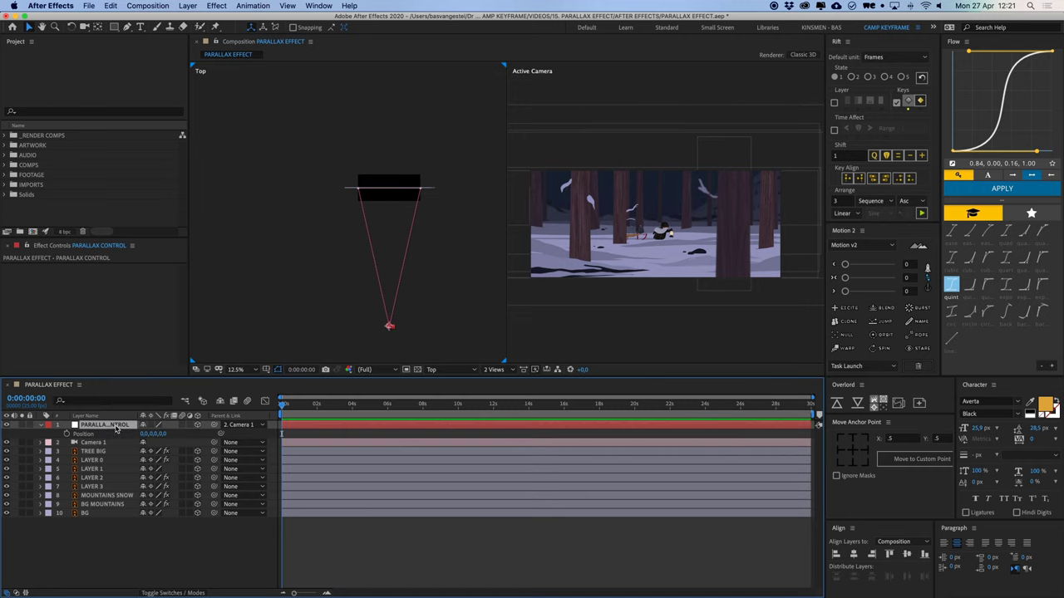
{"action": "left_click", "coordinate": [239, 425]}
{"action": "left_click", "coordinate": [235, 433]}
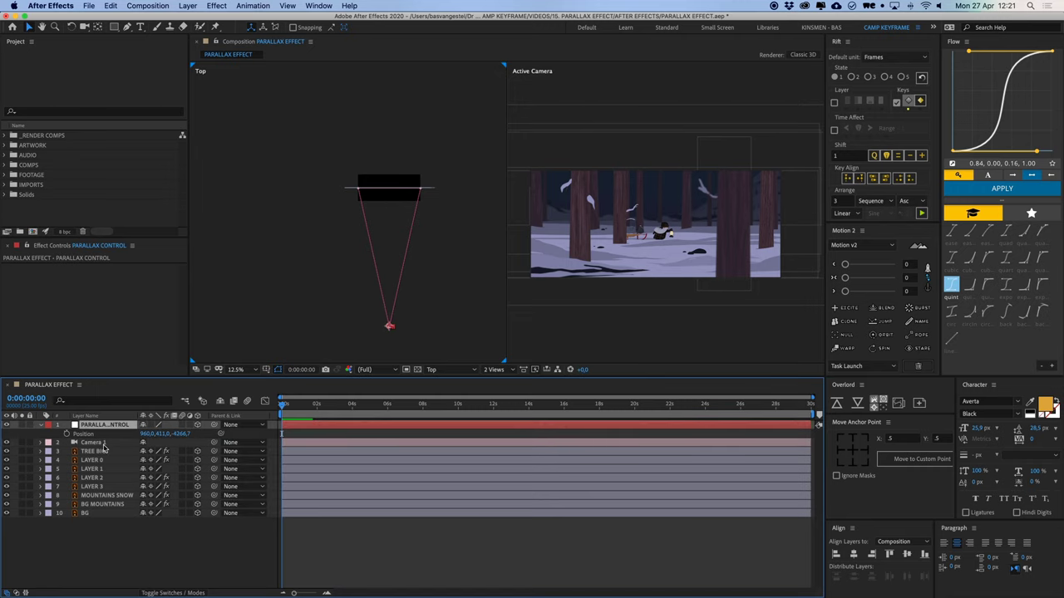
Step: Parent Camera 1 and all artwork layers from TREE BIG down to BG to PARALLAX CONTROL
{"action": "left_click", "coordinate": [98, 443]}
{"action": "left_click", "coordinate": [104, 514], "text": "shift"}
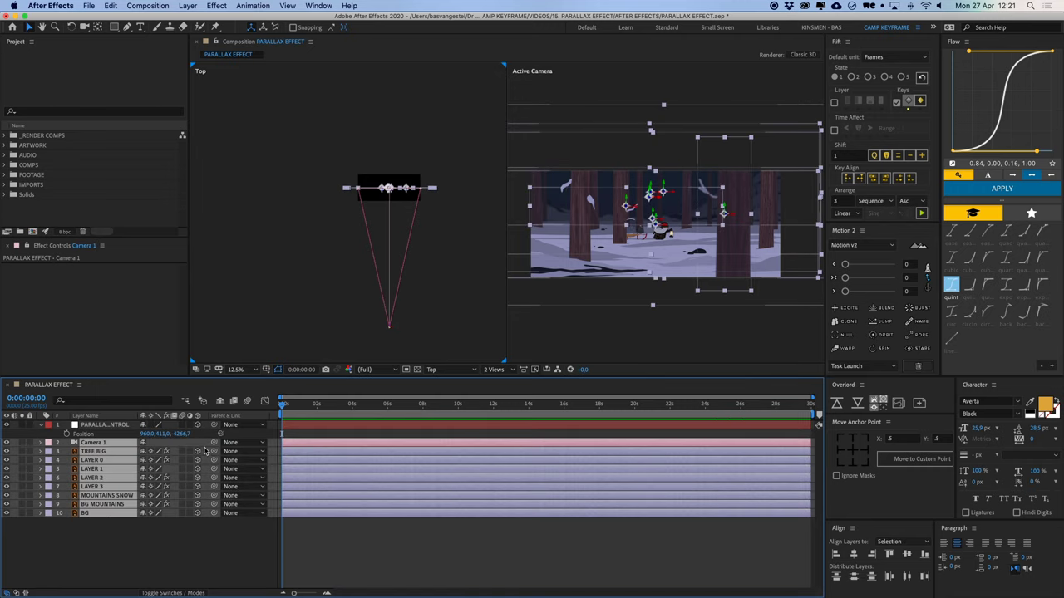
{"action": "left_click_drag", "start_coordinate": [214, 445], "coordinate": [91, 425]}
{"action": "left_click", "coordinate": [108, 425]}
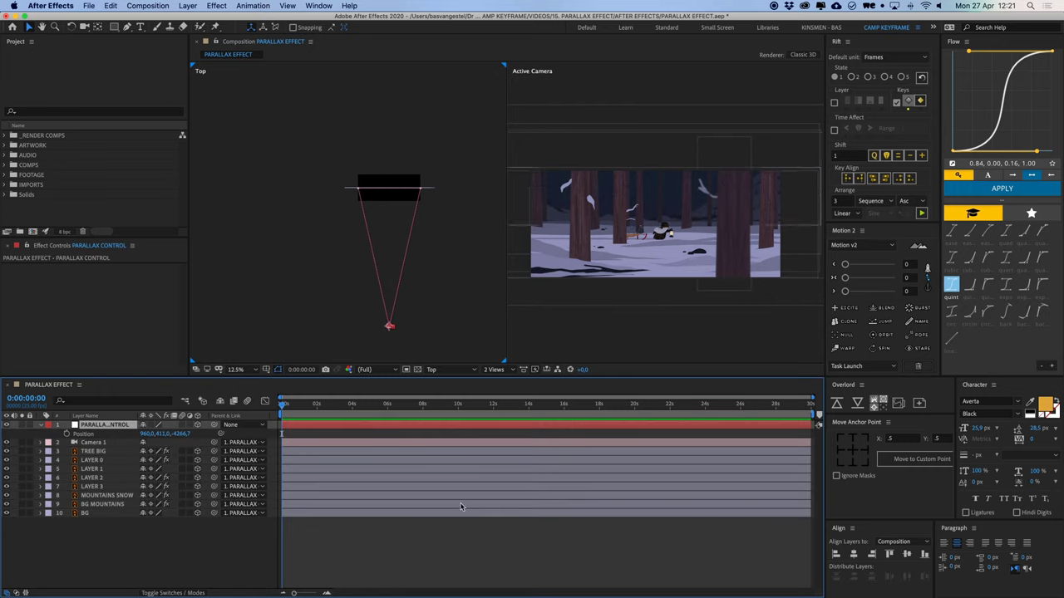
{"action": "left_click", "coordinate": [467, 533]}
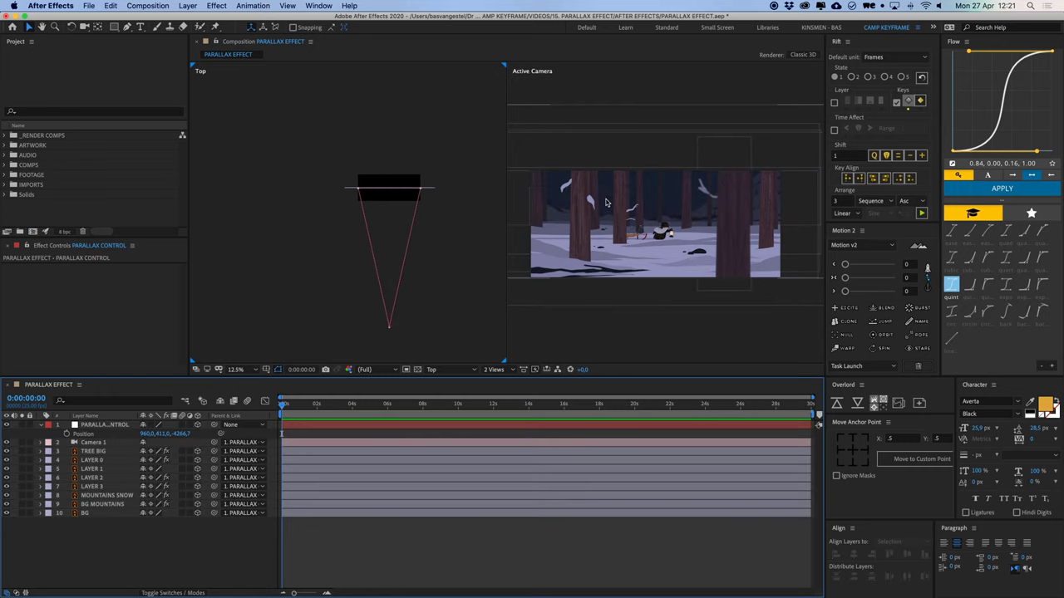
Step: Detach TREE BIG from its parent and scale PARALLAX CONTROL up to 127% to push the other layers back
{"action": "left_click", "coordinate": [125, 451]}
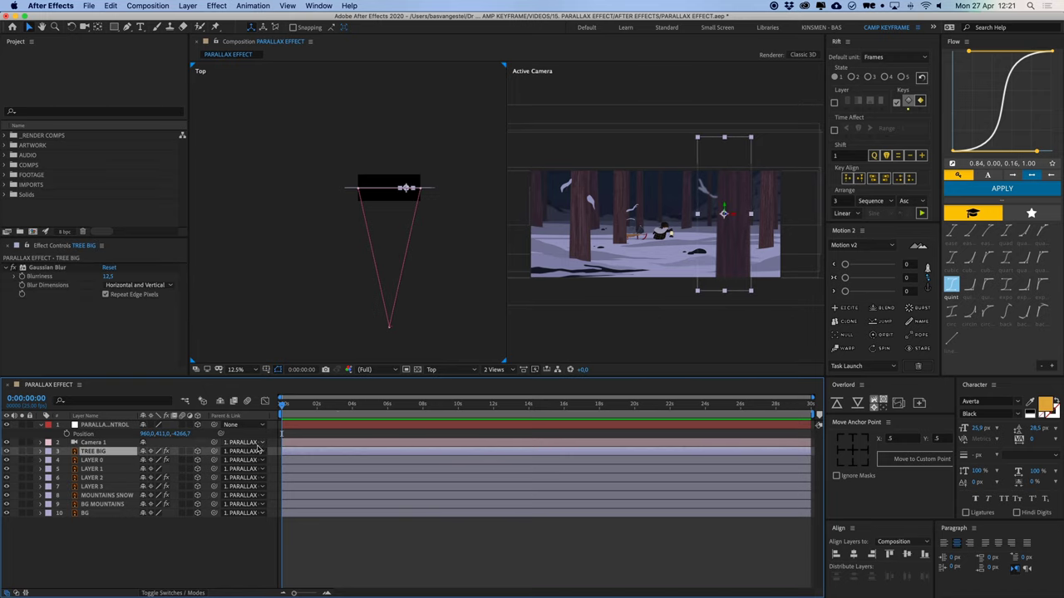
{"action": "left_click", "coordinate": [242, 454]}
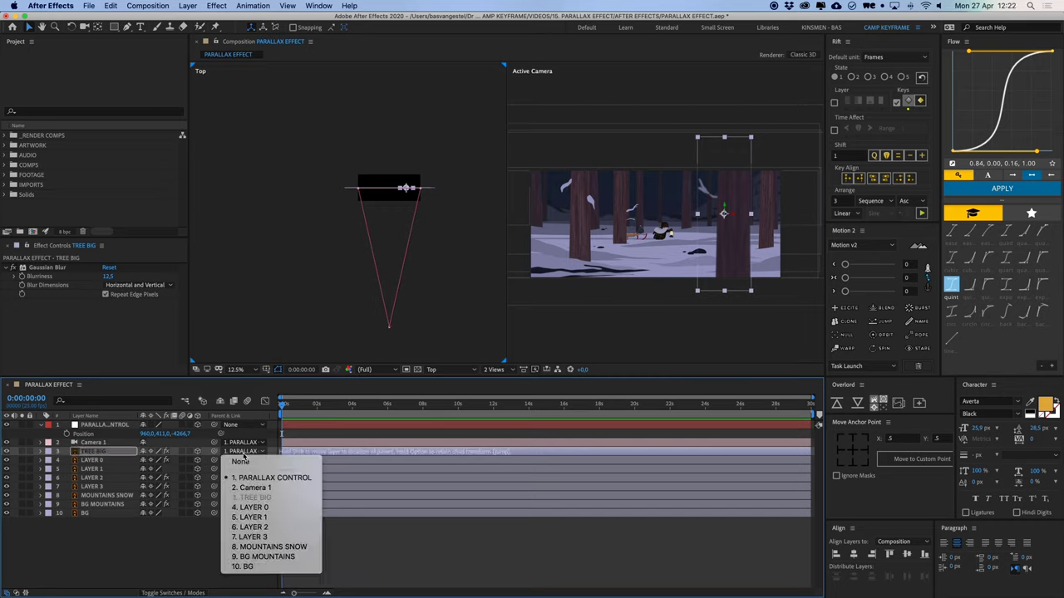
{"action": "left_click", "coordinate": [252, 464]}
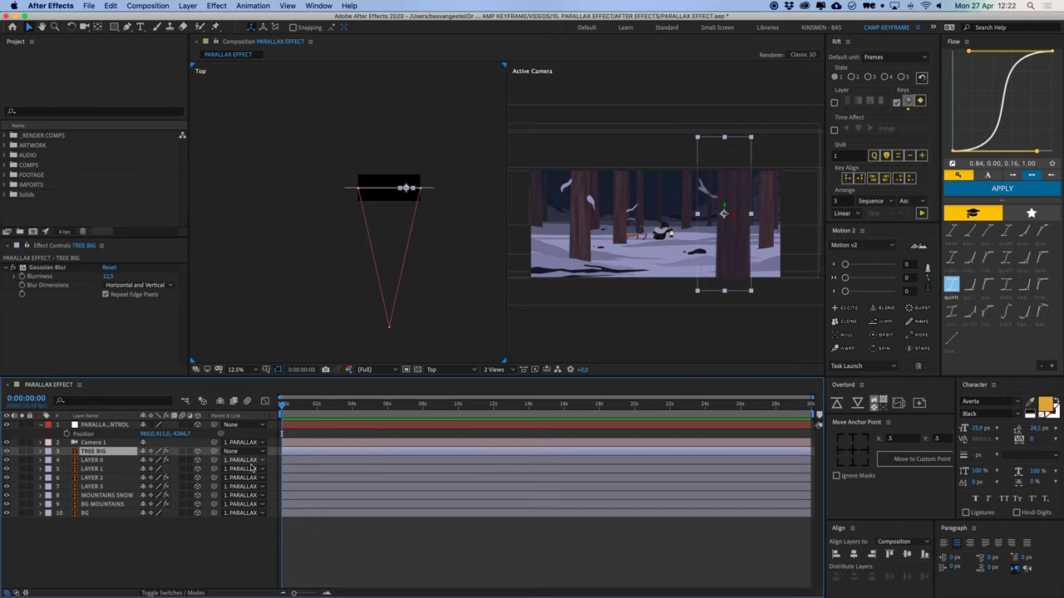
{"action": "left_click", "coordinate": [115, 426]}
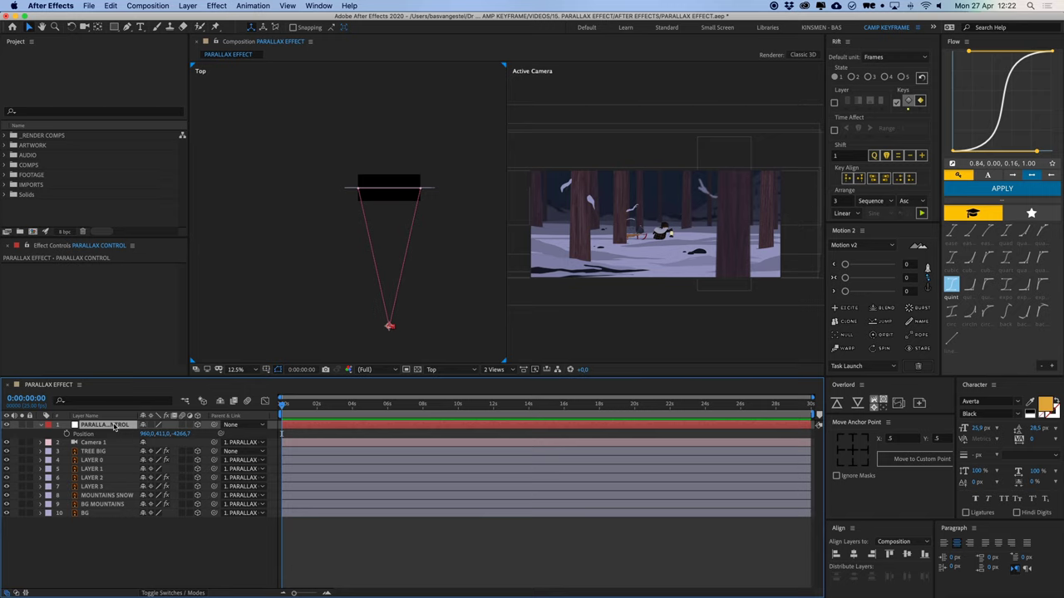
{"action": "key", "text": "s"}
{"action": "left_click_drag", "start_coordinate": [192, 435], "coordinate": [216, 435]}
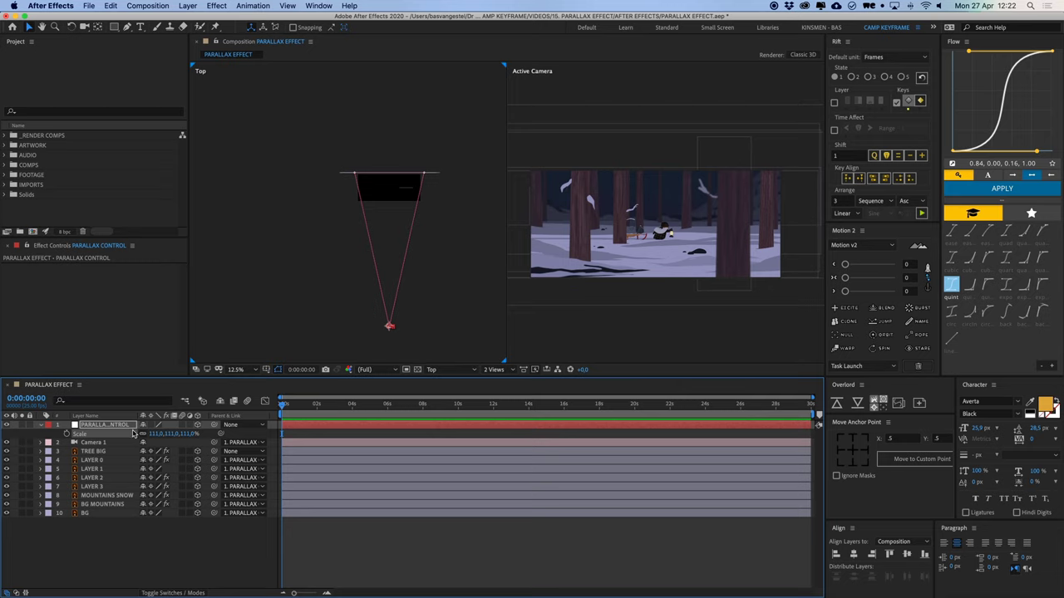
{"action": "left_click_drag", "start_coordinate": [190, 434], "coordinate": [196, 435]}
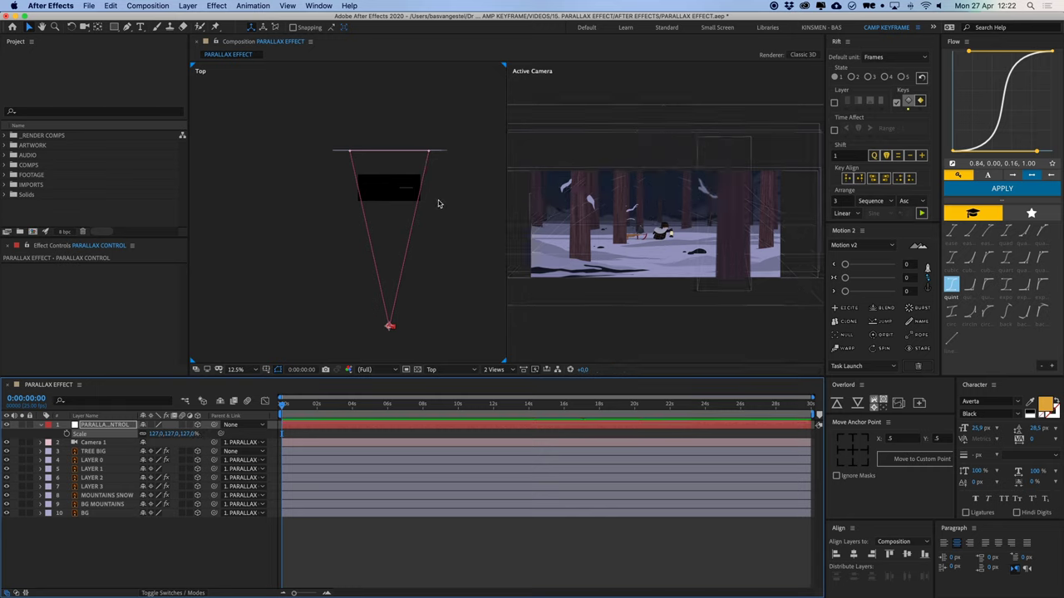
Step: Set the parent of LAYER 0 to None and scale PARALLAX CONTROL up to 177%
{"action": "left_click_drag", "start_coordinate": [437, 199], "coordinate": [412, 246]}
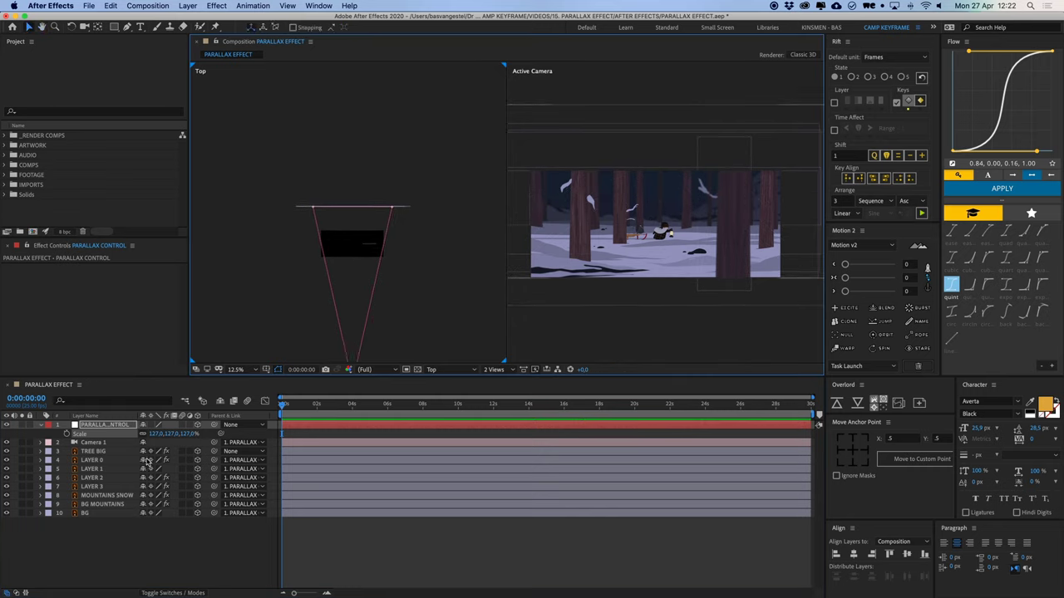
{"action": "left_click", "coordinate": [117, 461]}
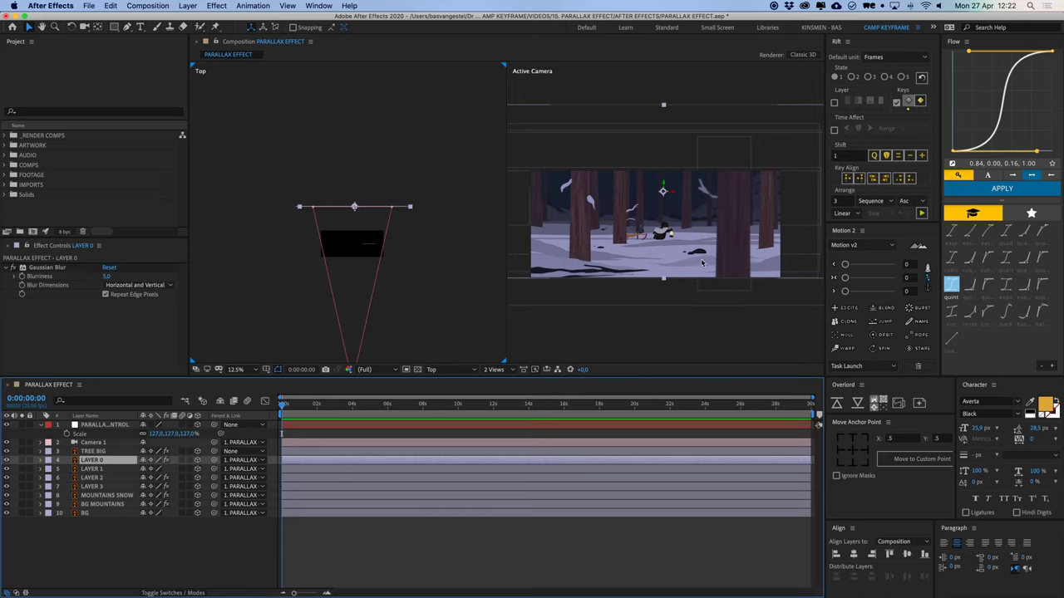
{"action": "left_click", "coordinate": [216, 461]}
{"action": "left_click", "coordinate": [244, 472]}
{"action": "left_click_drag", "start_coordinate": [193, 434], "coordinate": [214, 435]}
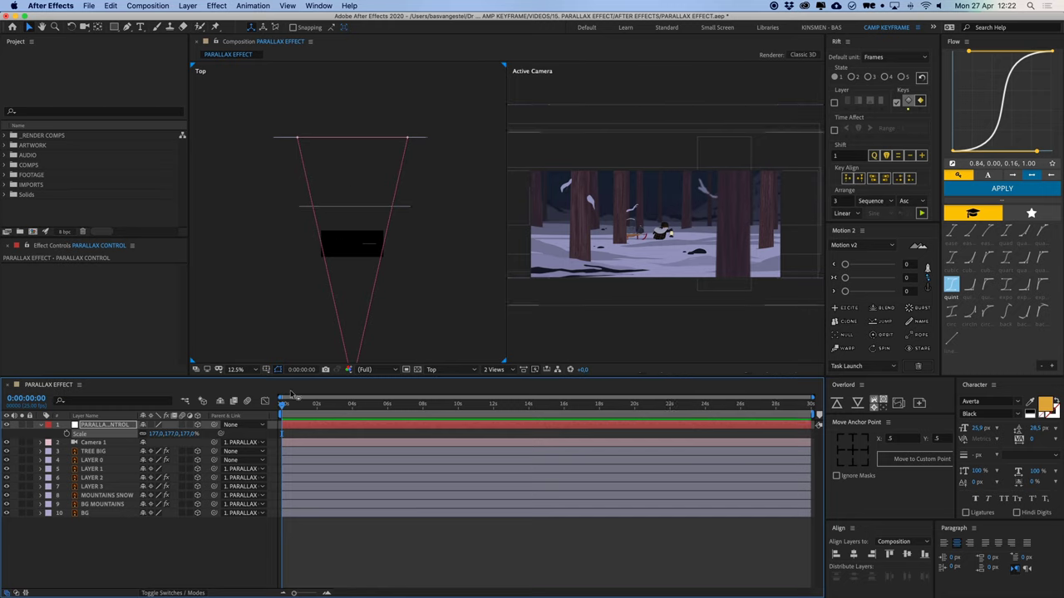
Step: Set the parent of LAYER 1 to None and scale PARALLAX CONTROL up to 255%
{"action": "left_click", "coordinate": [245, 472]}
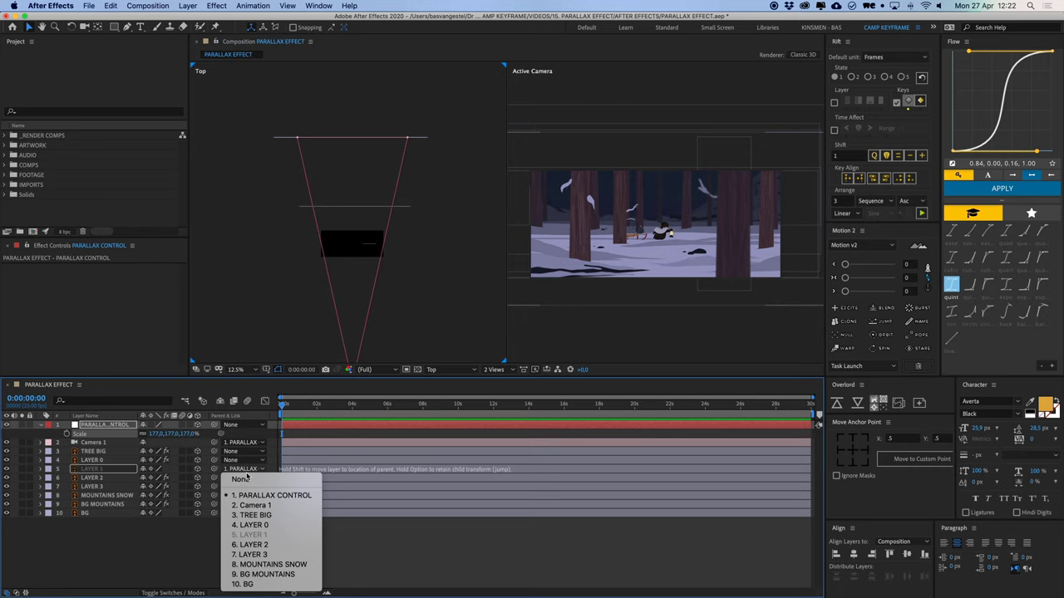
{"action": "left_click", "coordinate": [241, 481]}
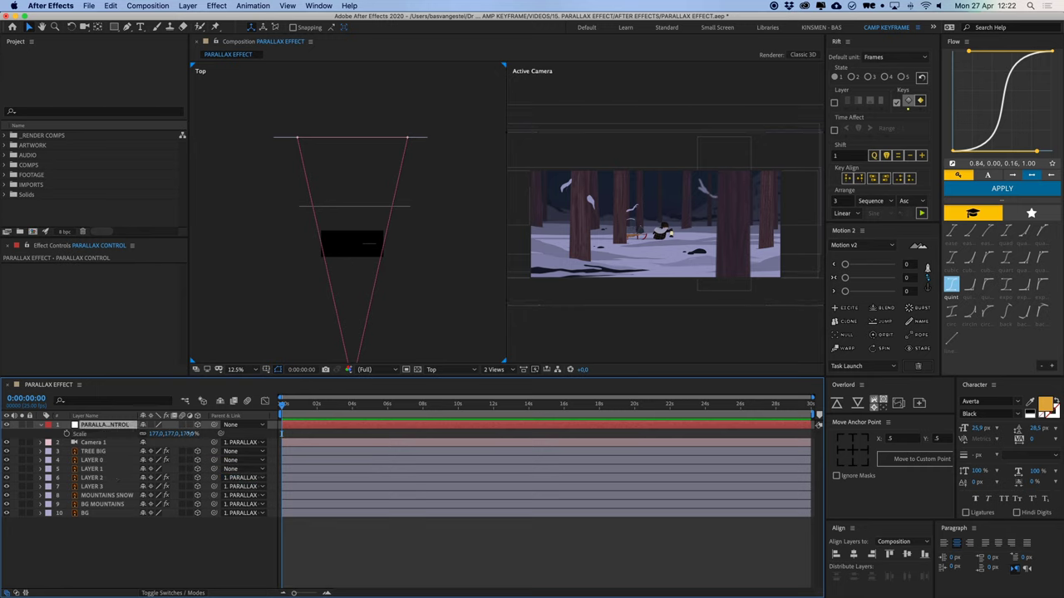
{"action": "left_click_drag", "start_coordinate": [191, 433], "coordinate": [224, 434]}
Step: Set the parent of LAYER 2 to None and scale PARALLAX CONTROL up further to push the remaining layers deeper
{"action": "key", "text": "space"}
{"action": "left_click_drag", "start_coordinate": [380, 163], "coordinate": [371, 234]}
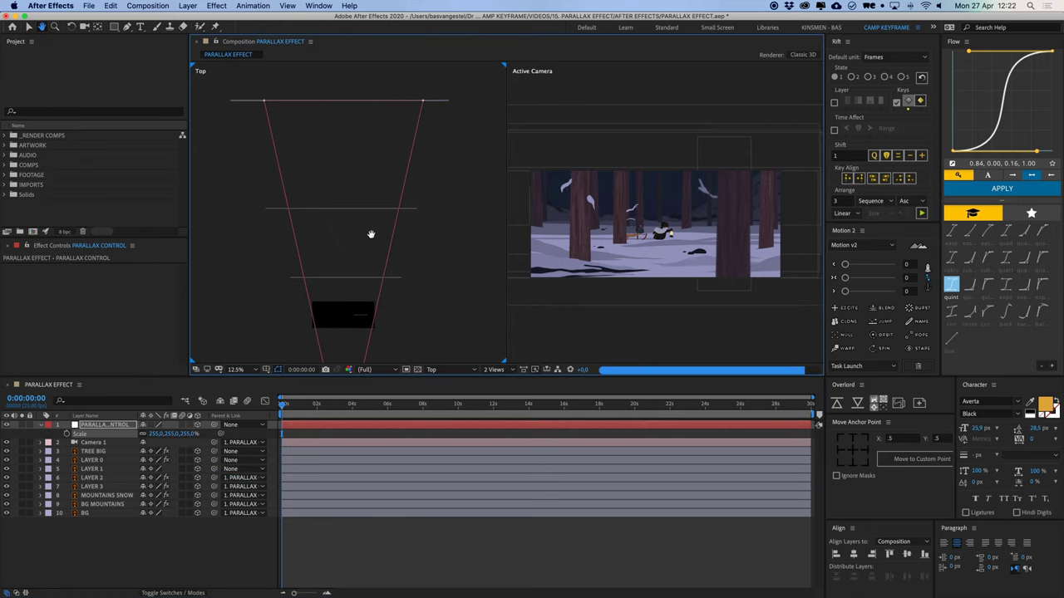
{"action": "scroll", "coordinate": [373, 245], "scroll_direction": "down", "scroll_amount": 4}
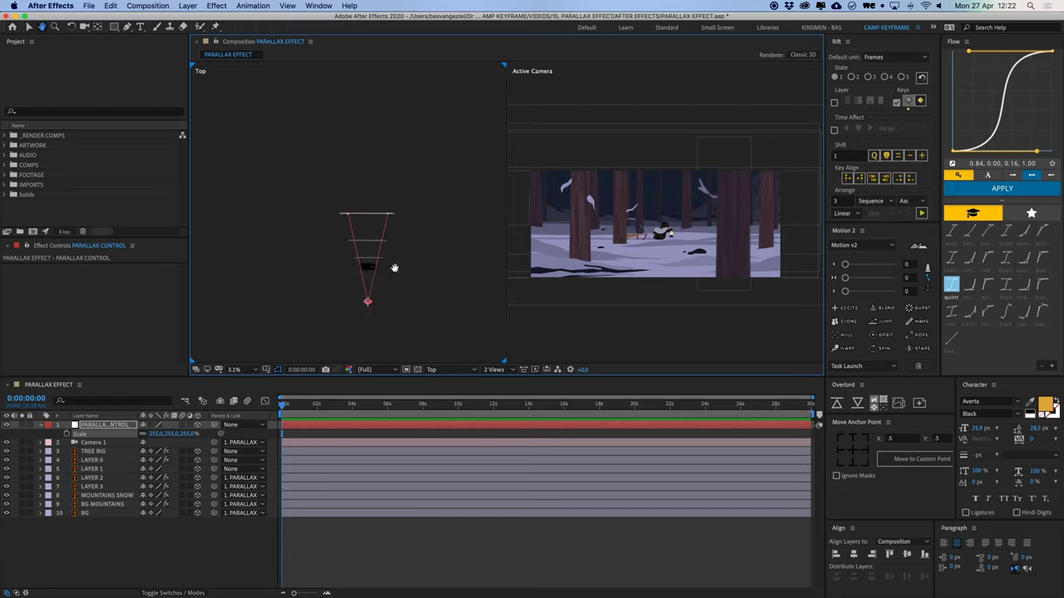
{"action": "left_click", "coordinate": [243, 478]}
{"action": "left_click", "coordinate": [256, 487]}
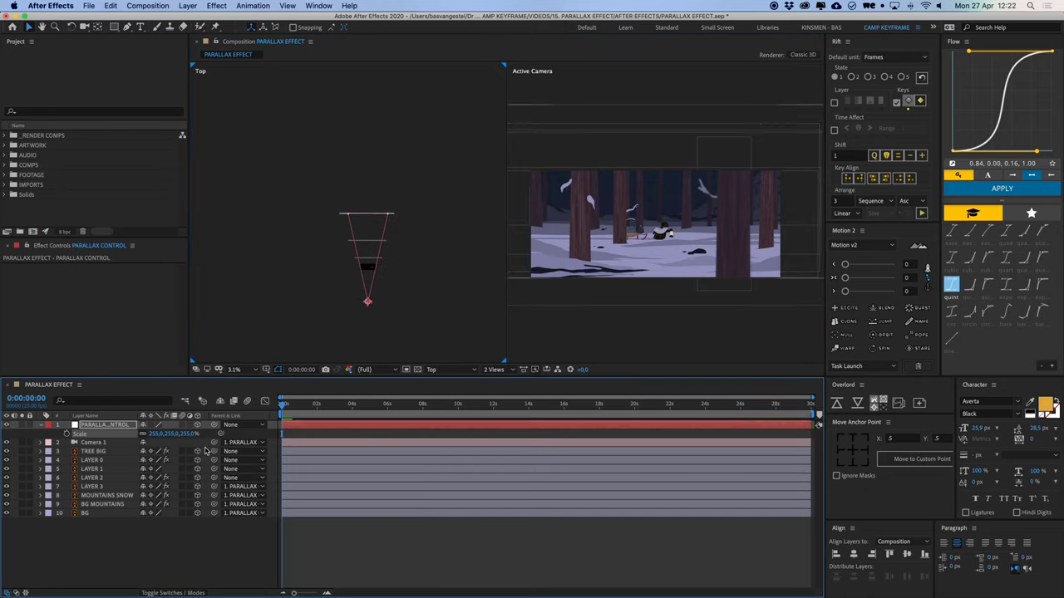
{"action": "left_click_drag", "start_coordinate": [158, 433], "coordinate": [265, 442]}
Step: Set the parent of LAYER 3 to None and scale PARALLAX CONTROL up to 500%
{"action": "left_click", "coordinate": [242, 486]}
{"action": "left_click", "coordinate": [251, 490]}
Step: Set the parent of MOUNTAINS SNOW to None and scale PARALLAX CONTROL up to 640%
{"action": "left_click", "coordinate": [236, 496]}
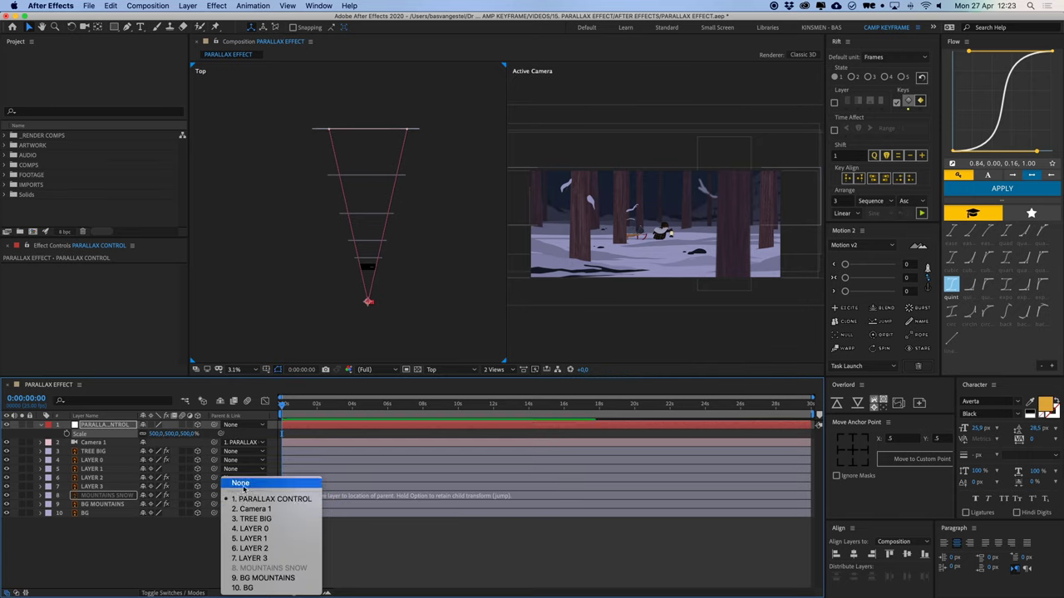
{"action": "left_click", "coordinate": [243, 484]}
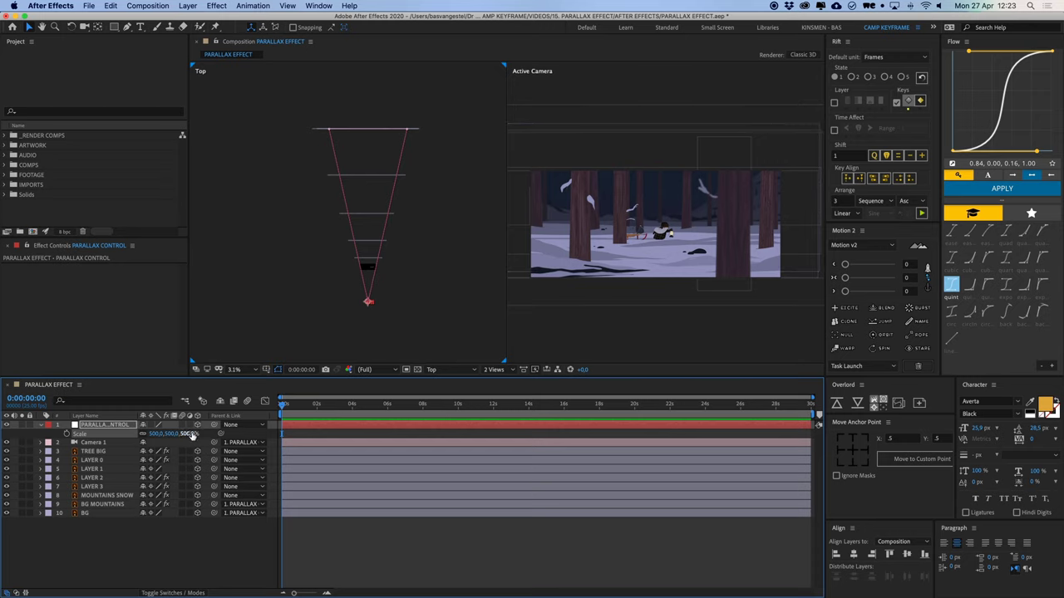
{"action": "left_click_drag", "start_coordinate": [191, 435], "coordinate": [291, 439]}
{"action": "key", "text": "space"}
{"action": "left_click_drag", "start_coordinate": [407, 146], "coordinate": [420, 204]}
{"action": "left_click", "coordinate": [247, 505]}
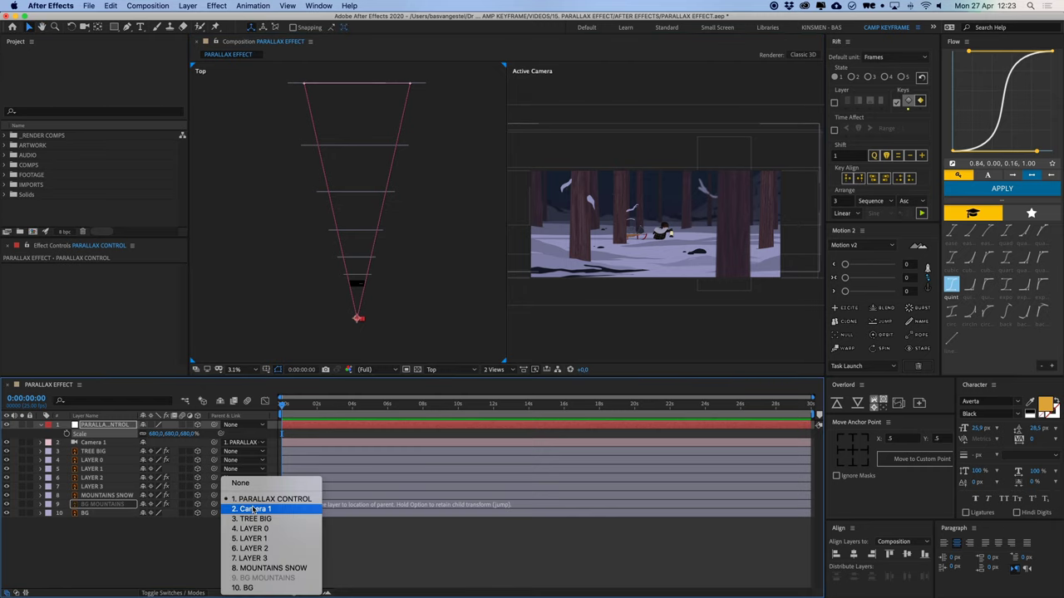
{"action": "left_click", "coordinate": [271, 499]}
{"action": "left_click_drag", "start_coordinate": [191, 435], "coordinate": [172, 434]}
Step: Set the parent of BG MOUNTAINS to None and scale PARALLAX CONTROL up to 766%
{"action": "left_click", "coordinate": [246, 505]}
{"action": "left_click", "coordinate": [241, 484]}
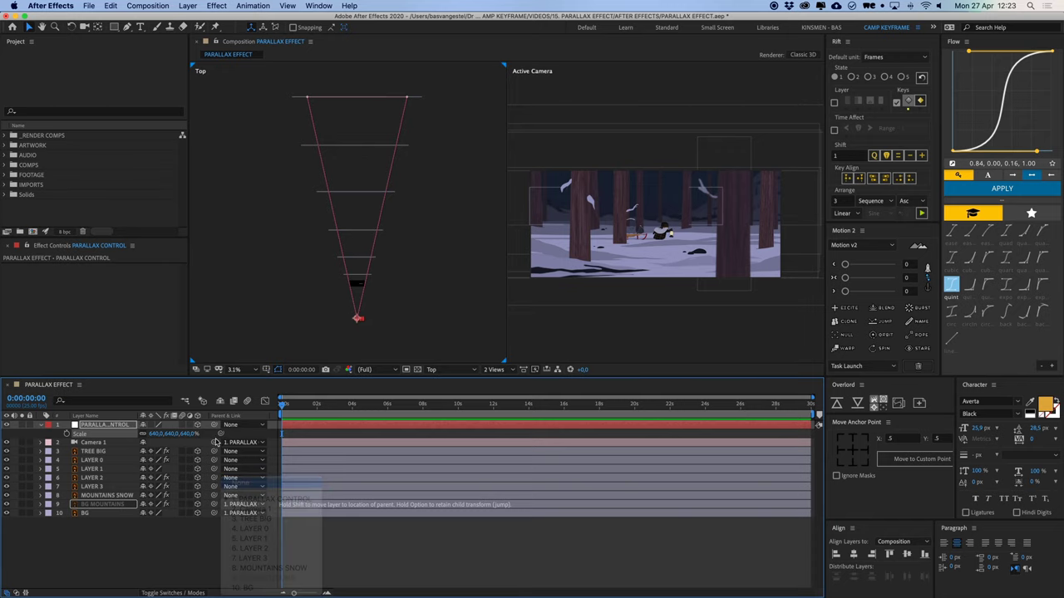
{"action": "left_click_drag", "start_coordinate": [240, 438], "coordinate": [258, 441]}
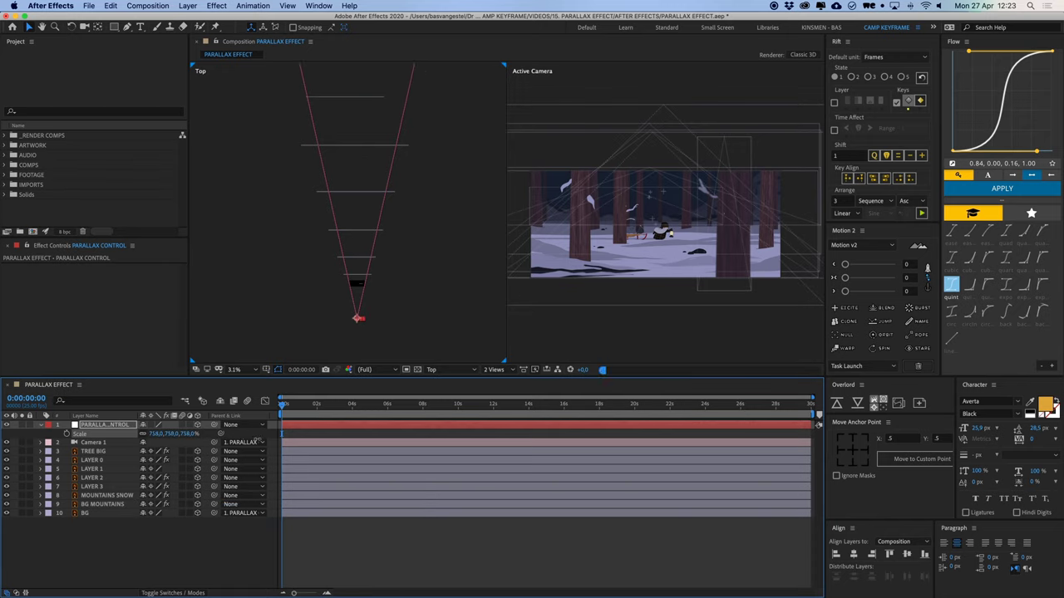
Step: Set the parent of BG to None, scale PARALLAX CONTROL up to 850% and deselect everything
{"action": "left_click", "coordinate": [246, 513]}
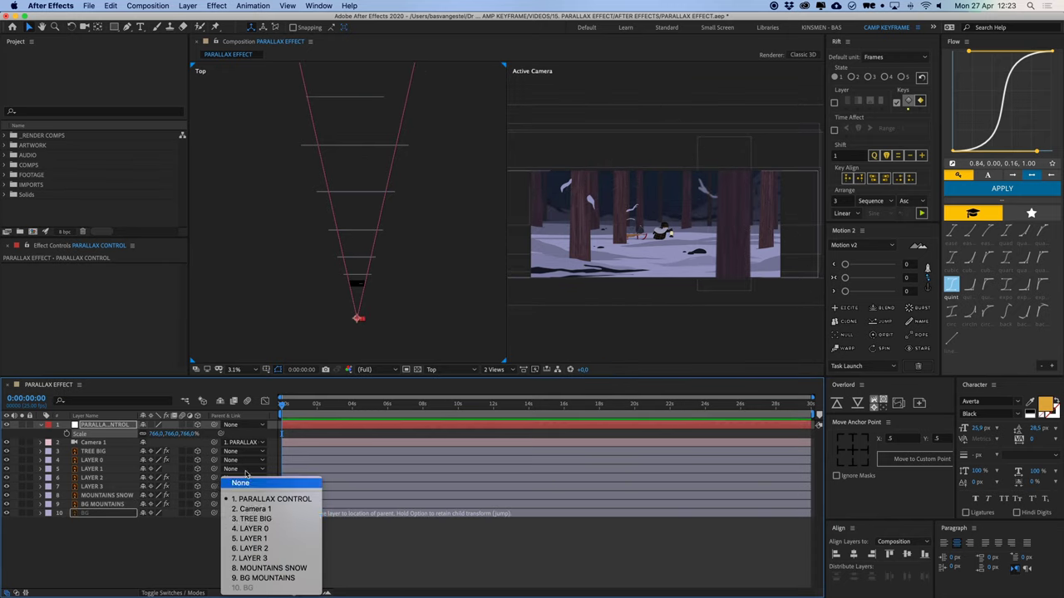
{"action": "left_click", "coordinate": [237, 480]}
{"action": "left_click_drag", "start_coordinate": [194, 438], "coordinate": [229, 439]}
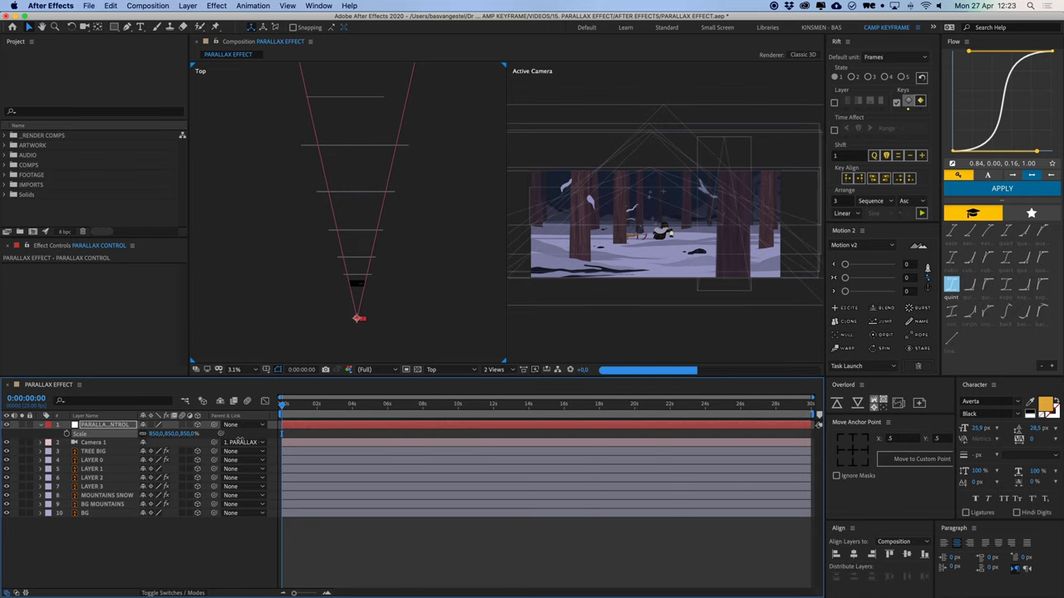
{"action": "left_click", "coordinate": [393, 544]}
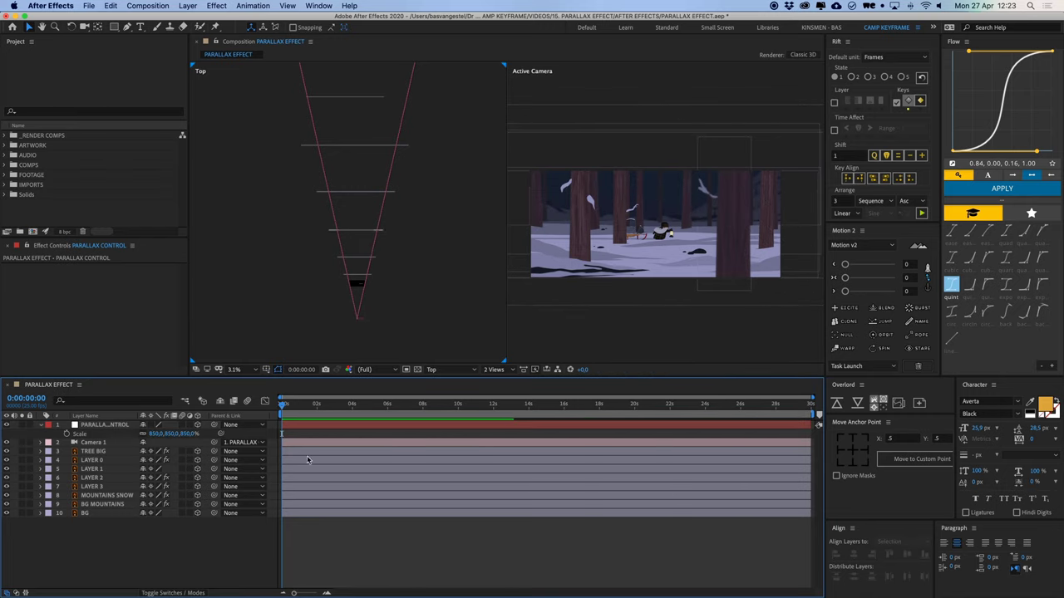
Step: Switch the composition to a single Active Camera view and set the preview resolution to Quarter
{"action": "left_click", "coordinate": [502, 371]}
{"action": "left_click", "coordinate": [498, 401]}
{"action": "left_click", "coordinate": [486, 281]}
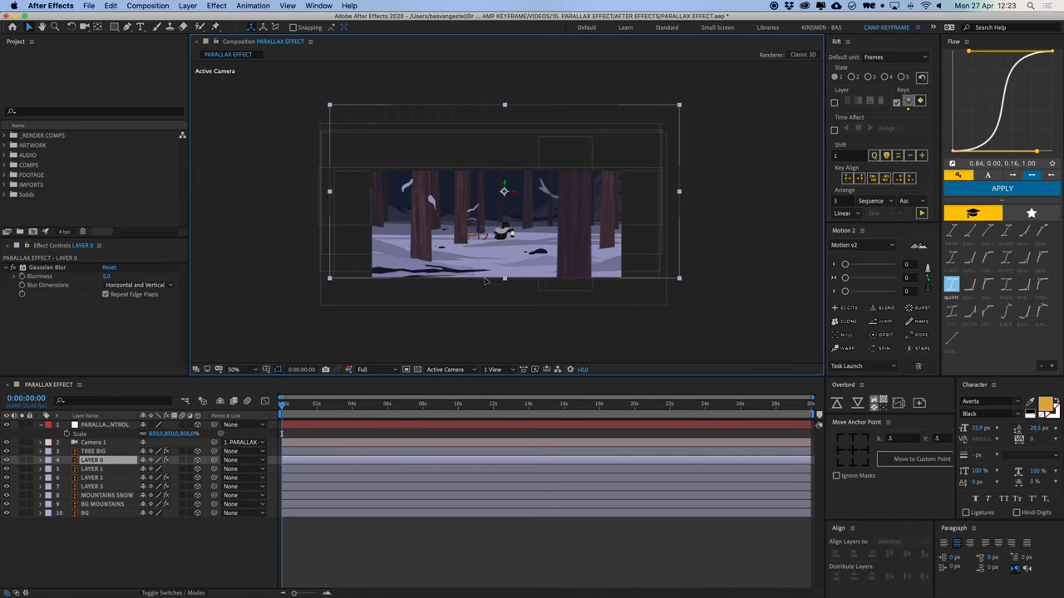
{"action": "left_click", "coordinate": [501, 546]}
{"action": "scroll", "coordinate": [531, 288], "scroll_direction": "up", "scroll_amount": 1}
{"action": "left_click_drag", "start_coordinate": [531, 287], "coordinate": [518, 275]}
{"action": "left_click", "coordinate": [103, 425]}
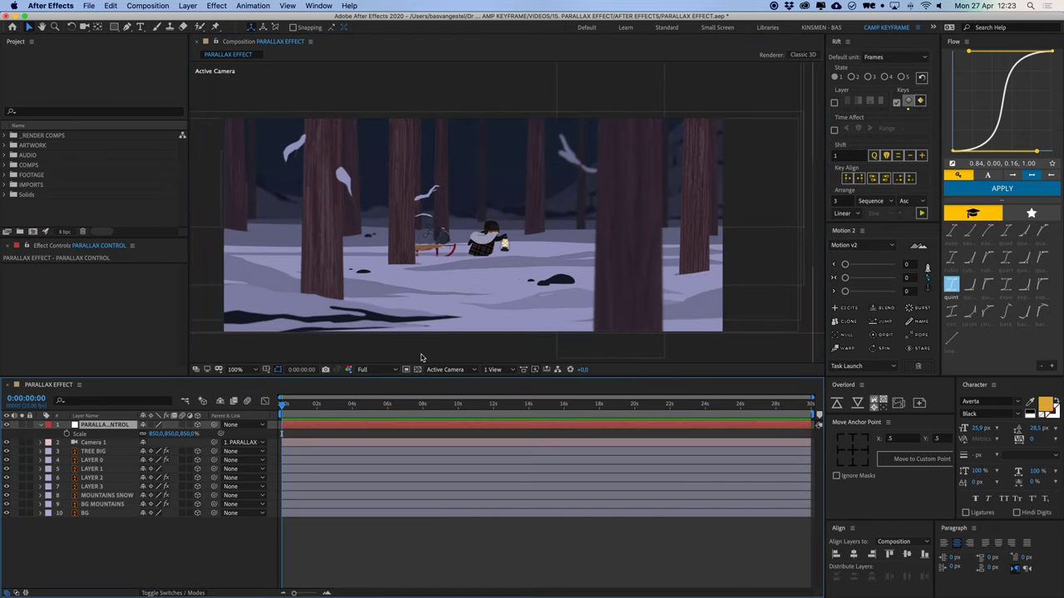
{"action": "left_click", "coordinate": [382, 371]}
{"action": "left_click", "coordinate": [391, 429]}
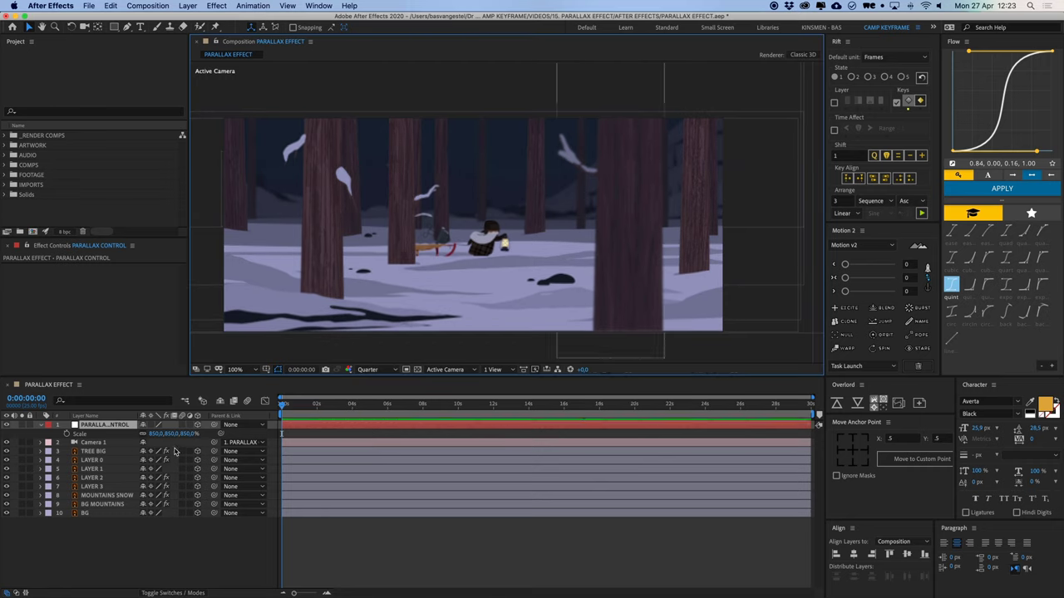
Step: Reveal the Position of PARALLAX CONTROL and shift its X value back and forth to test the parallax
{"action": "left_click", "coordinate": [103, 427]}
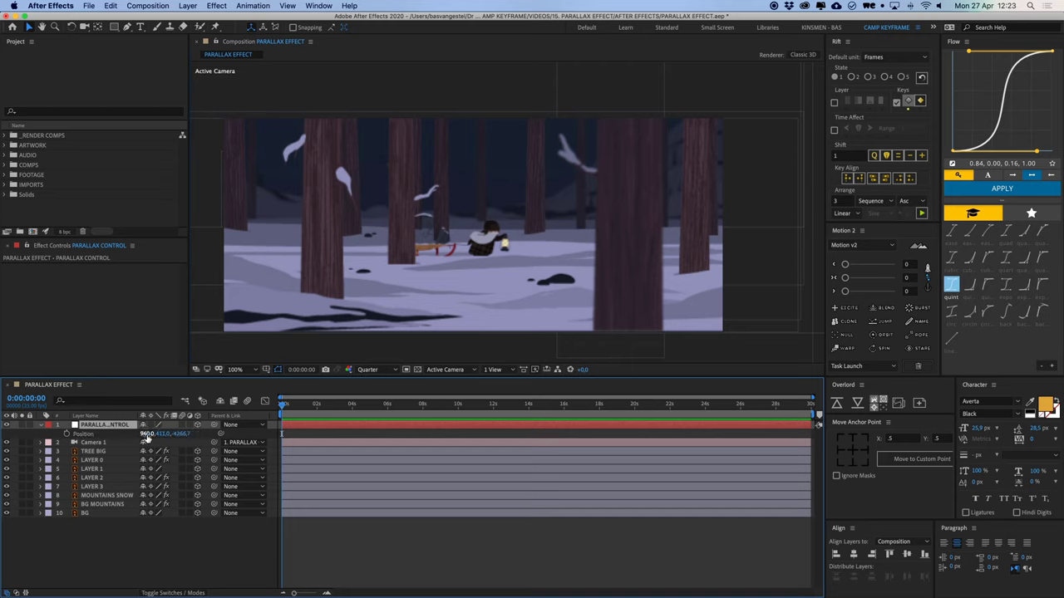
{"action": "left_click_drag", "start_coordinate": [152, 434], "coordinate": [67, 437]}
{"action": "left_click_drag", "start_coordinate": [3, 426], "coordinate": [193, 426]}
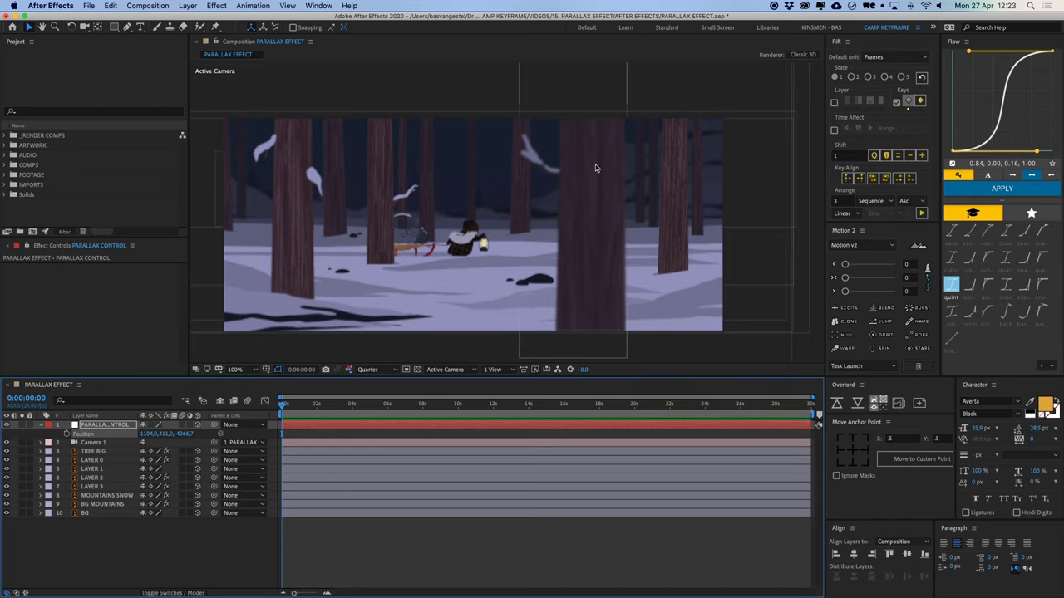
Step: Keyframe the X position of PARALLAX CONTROL from 853 at the start to a higher value at 0:00:02:21 and preview the animation
{"action": "left_click_drag", "start_coordinate": [145, 434], "coordinate": [5, 425]}
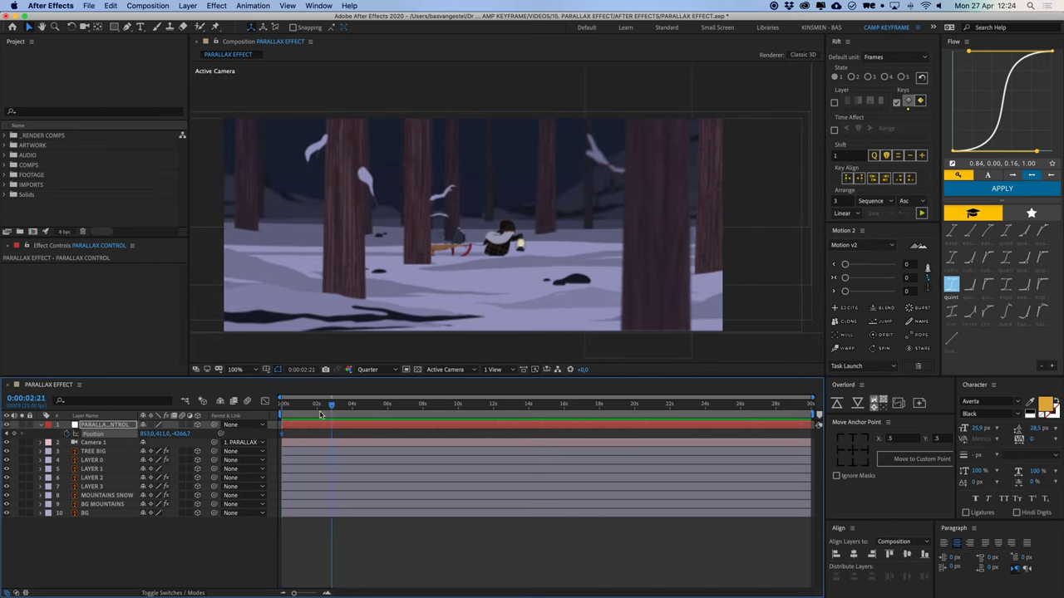
{"action": "left_click_drag", "start_coordinate": [152, 436], "coordinate": [266, 414]}
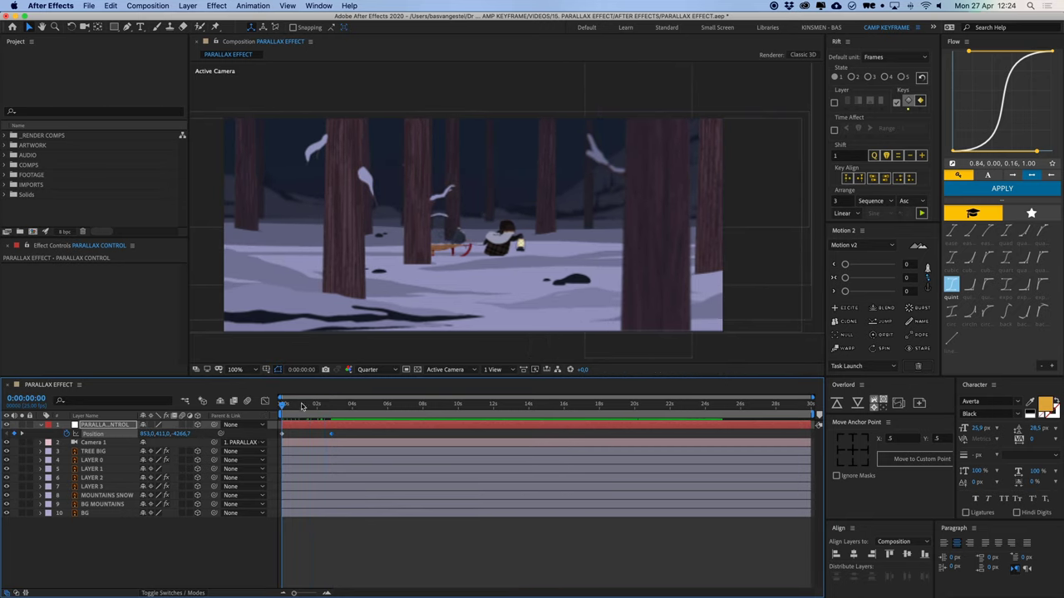
{"action": "key", "text": "space"}
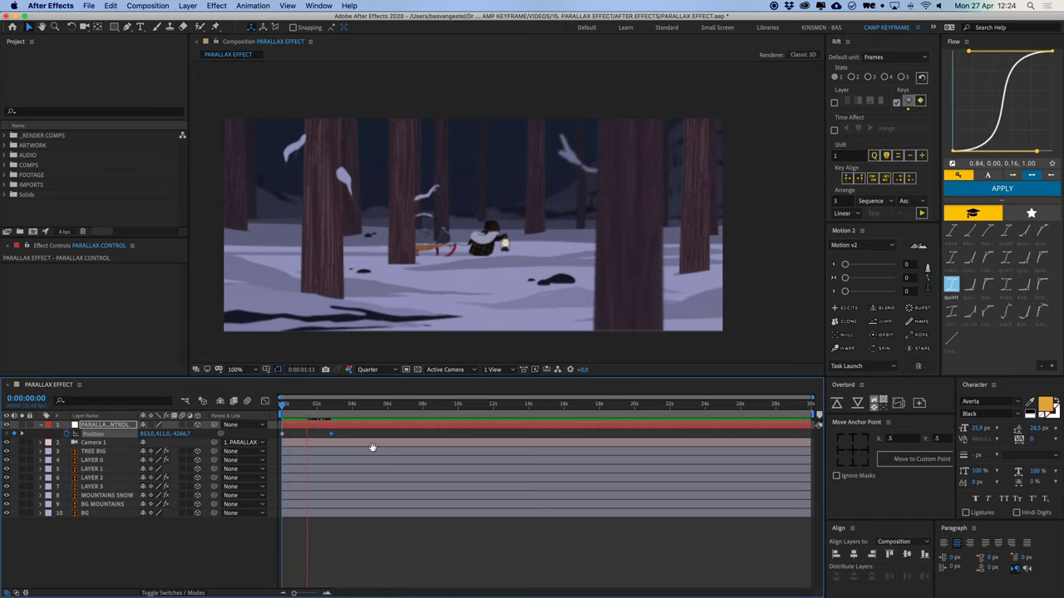
{"action": "key", "text": "space"}
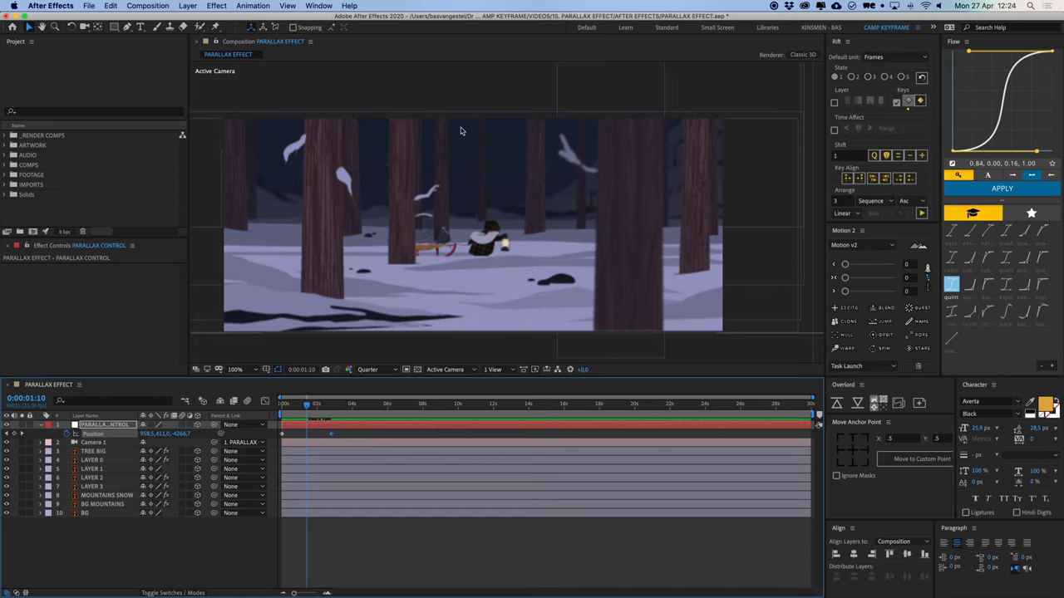
{"action": "left_click_drag", "start_coordinate": [310, 413], "coordinate": [267, 412]}
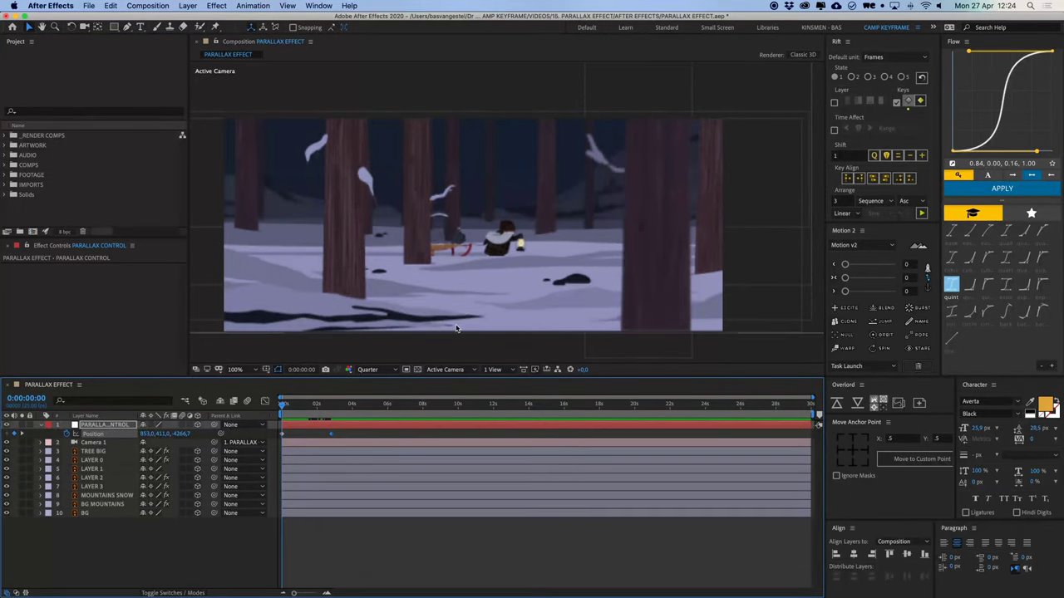
Step: Switch to QuickTime Player and play through the finished [07] SLEE SCENE - 3.mp4 to study its parallax movement
{"action": "key", "text": "super+Tab"}
{"action": "mouse_move", "coordinate": [457, 396]}
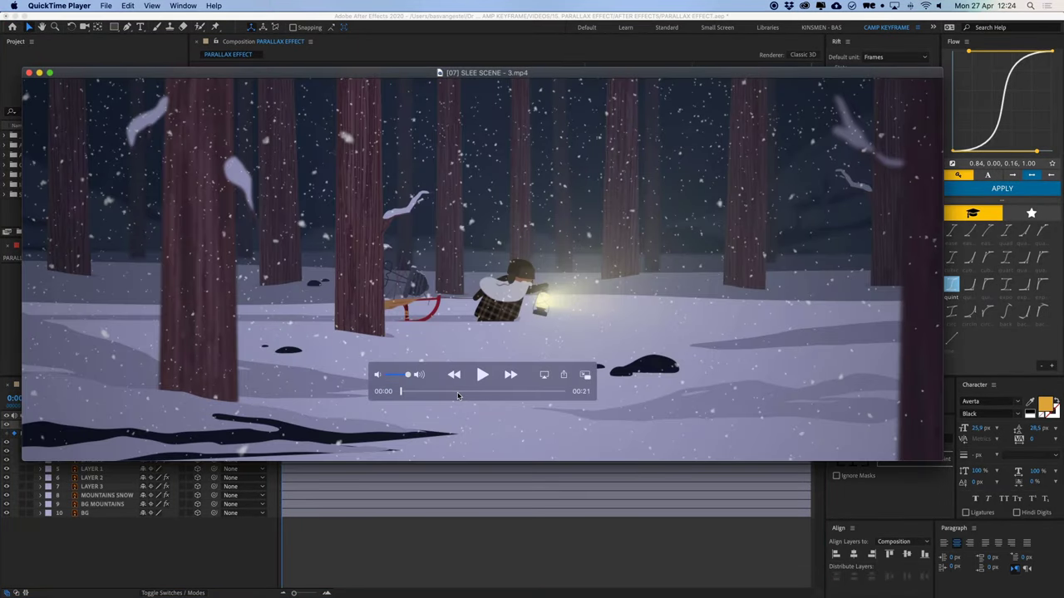
{"action": "left_click", "coordinate": [481, 375]}
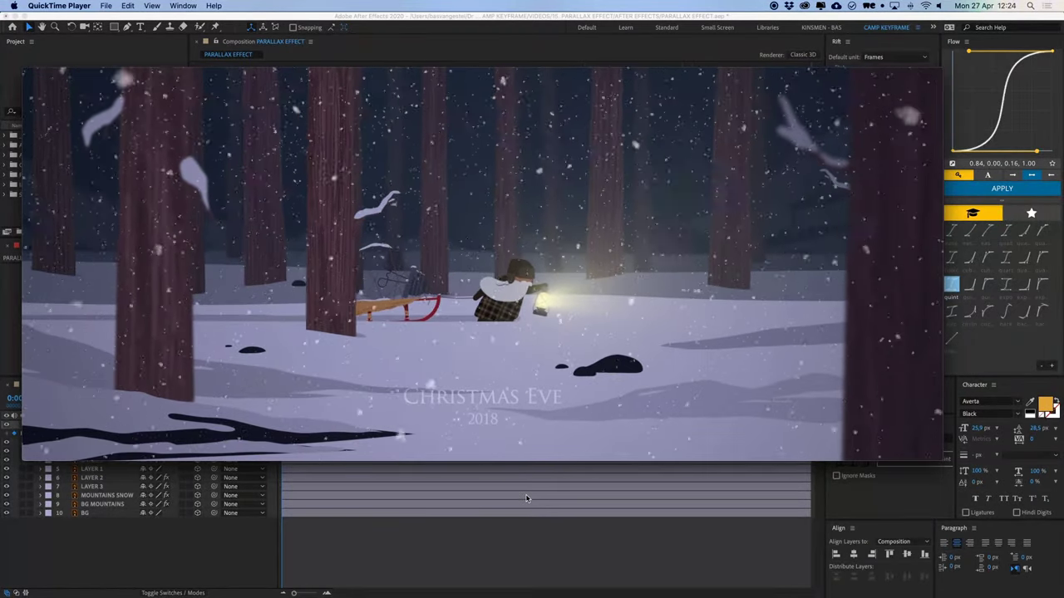
{"action": "mouse_move", "coordinate": [536, 405]}
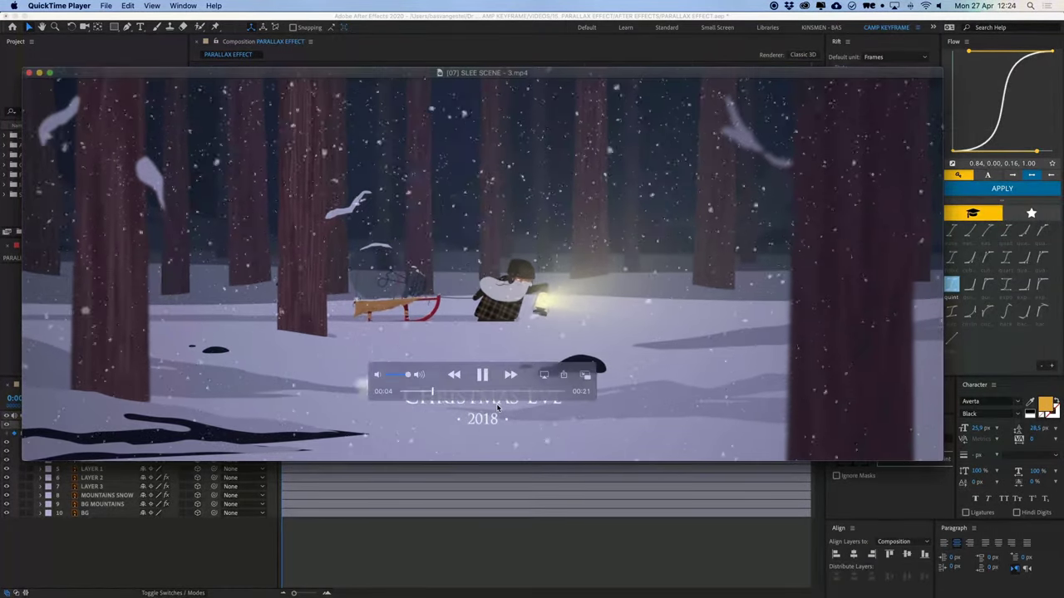
{"action": "left_click_drag", "start_coordinate": [443, 393], "coordinate": [396, 398]}
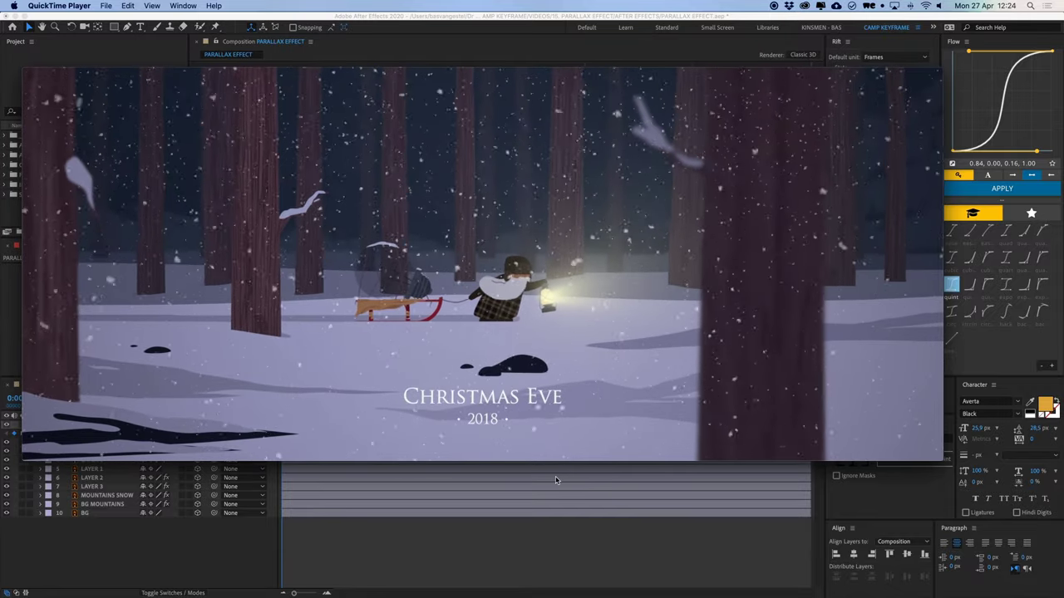
{"action": "key", "text": "space"}
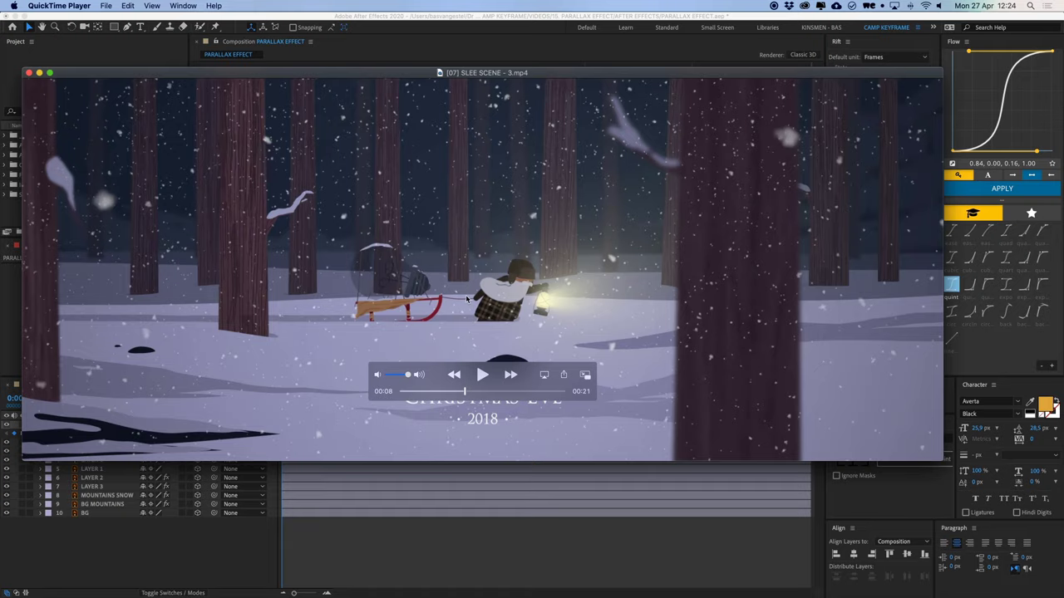
{"action": "left_click_drag", "start_coordinate": [464, 391], "coordinate": [506, 392]}
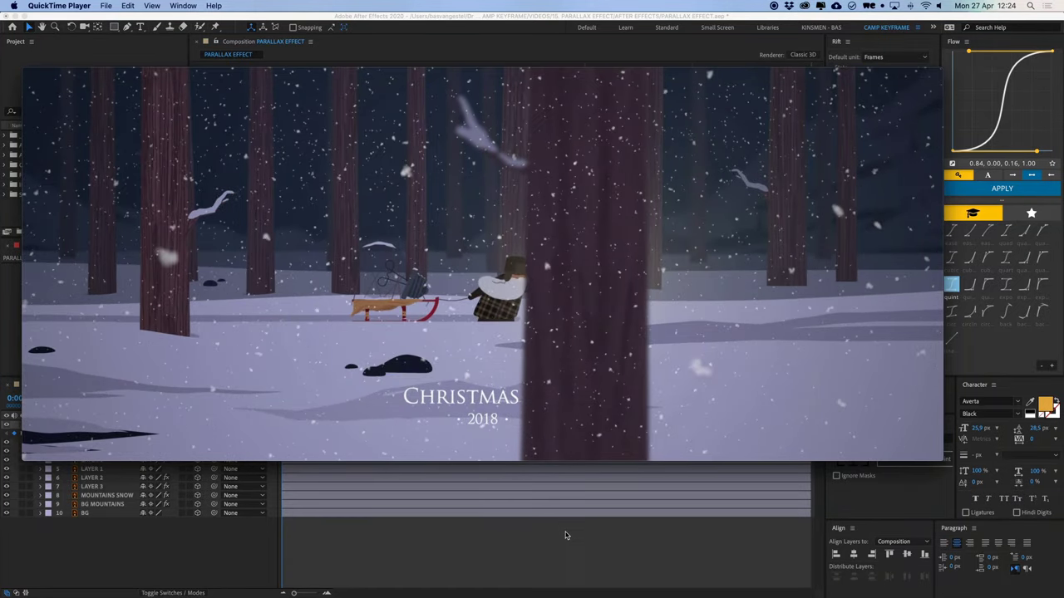